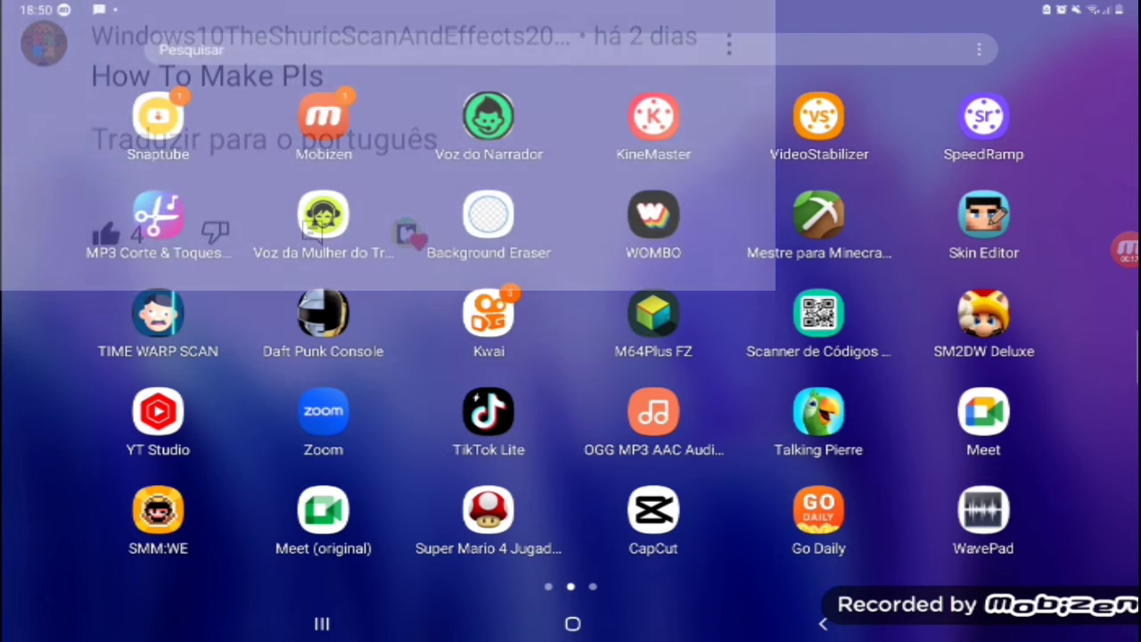
Step: Open #autotunebot, start the AutotuneBot mention and reveal the attachment buttons
{"action": "left_click", "coordinate": [1126, 248]}
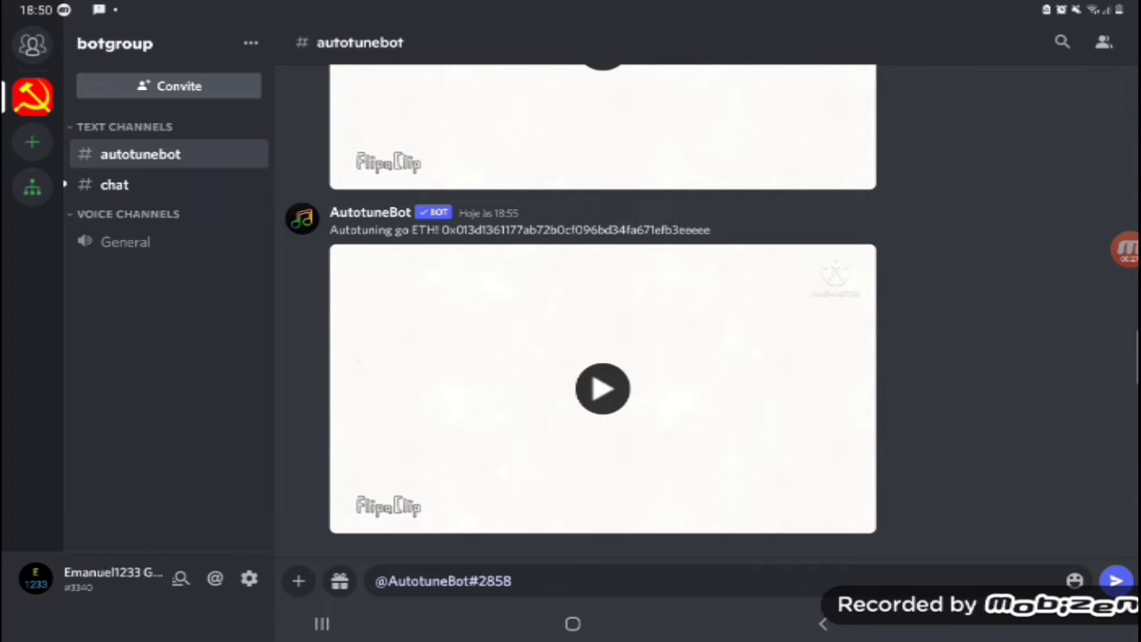
{"action": "left_click", "coordinate": [515, 580]}
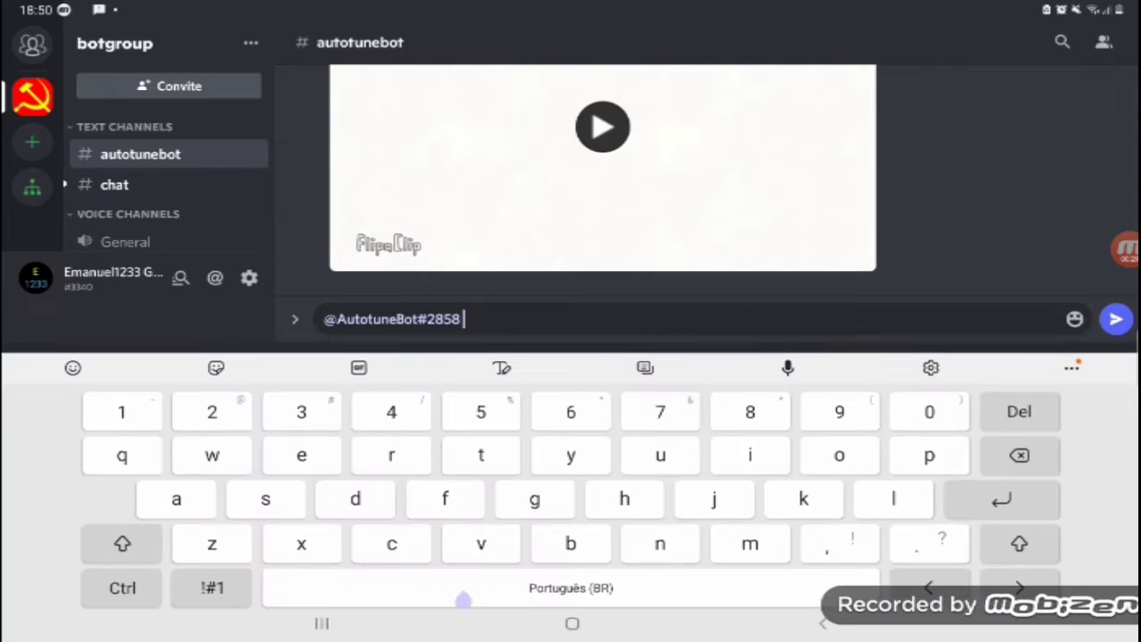
{"action": "left_click", "coordinate": [294, 318]}
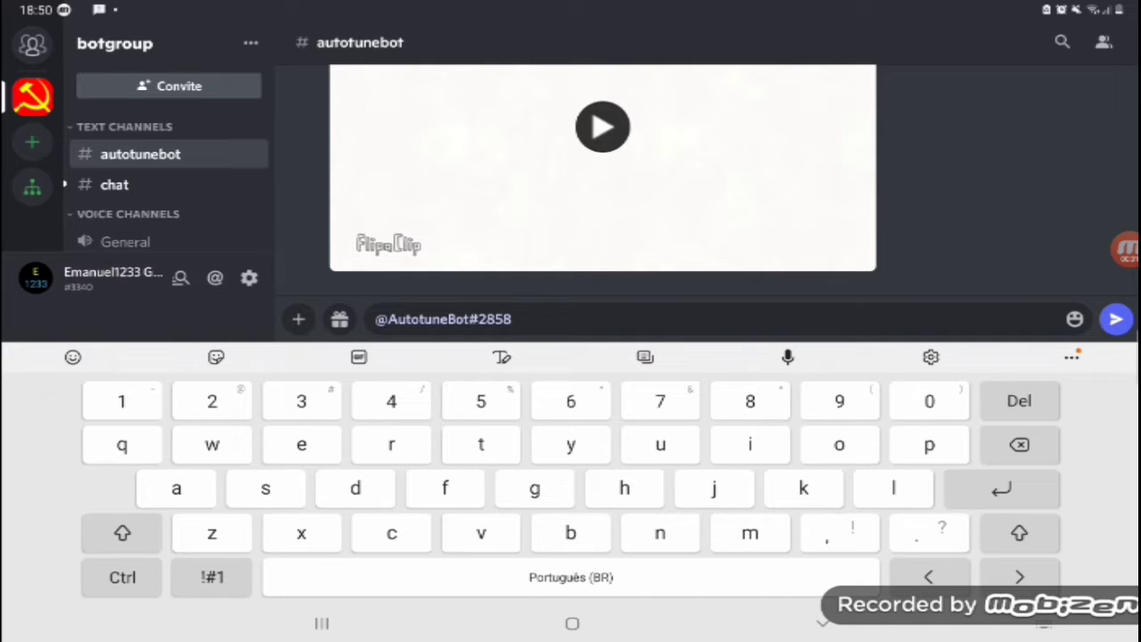
Step: Open the media picker and scroll through the recent media
{"action": "left_click", "coordinate": [298, 318]}
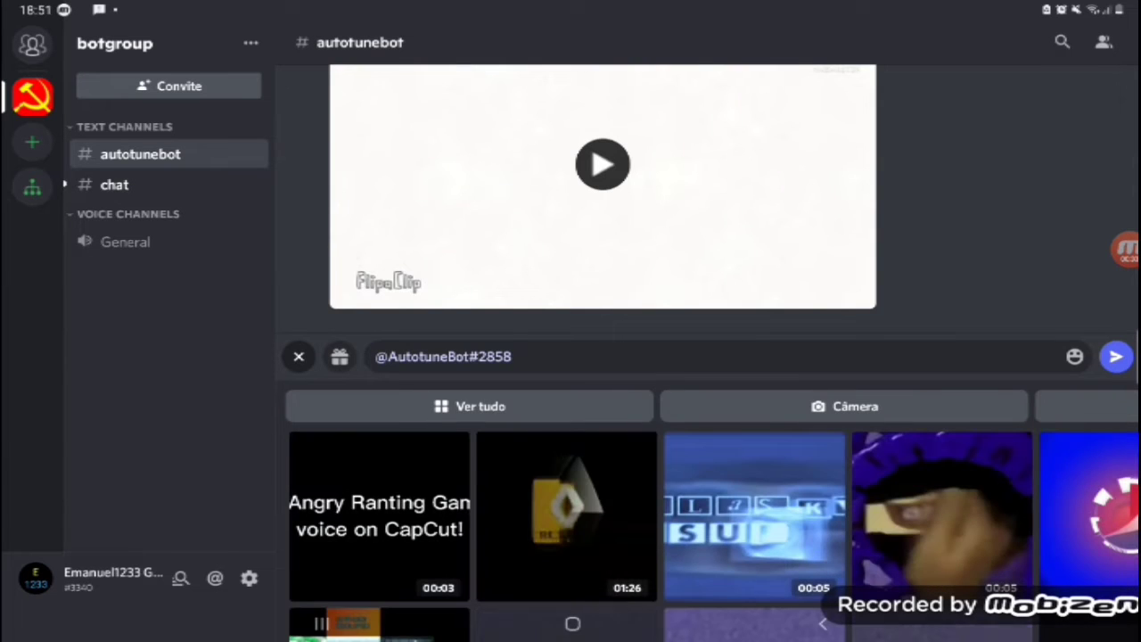
{"action": "scroll", "coordinate": [659, 499], "scroll_direction": "down", "scroll_amount": 1}
{"action": "scroll", "coordinate": [704, 499], "scroll_direction": "down", "scroll_amount": 2}
{"action": "scroll", "coordinate": [704, 499], "scroll_direction": "up", "scroll_amount": 3}
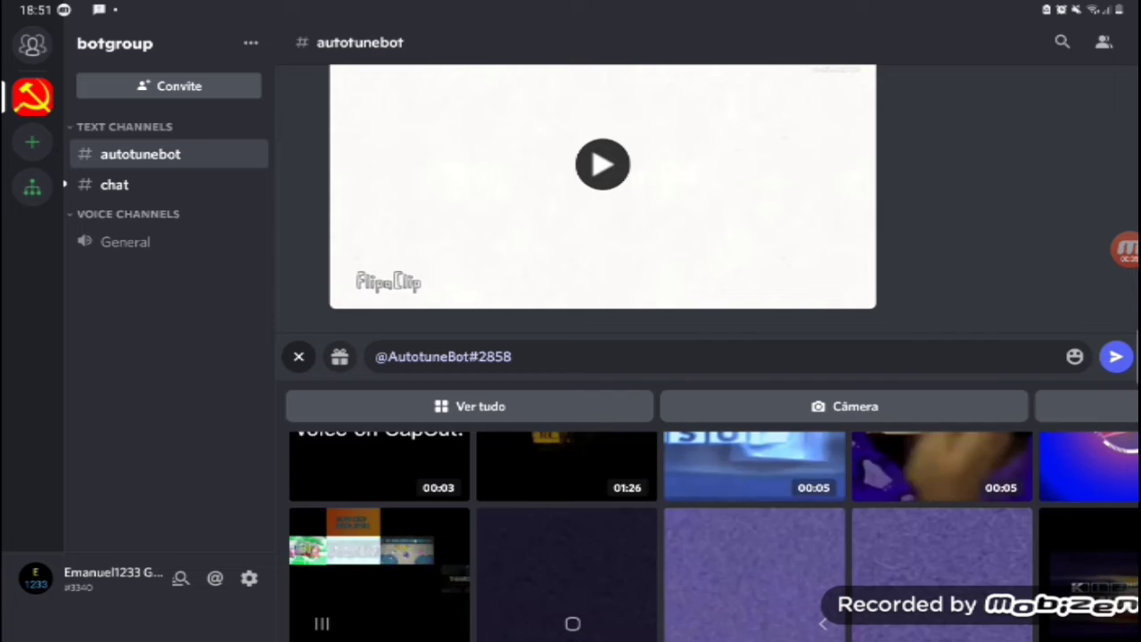
{"action": "scroll", "coordinate": [704, 500], "scroll_direction": "down", "scroll_amount": 2}
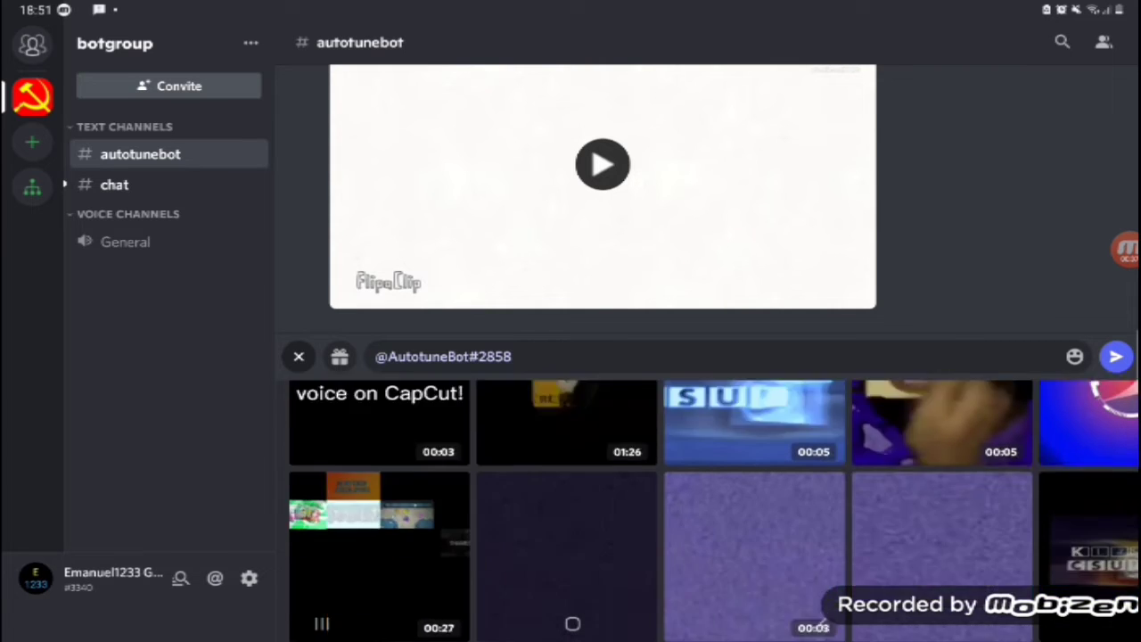
{"action": "scroll", "coordinate": [705, 499], "scroll_direction": "up", "scroll_amount": 2}
{"action": "scroll", "coordinate": [704, 500], "scroll_direction": "down", "scroll_amount": 3}
{"action": "scroll", "coordinate": [705, 499], "scroll_direction": "down", "scroll_amount": 3}
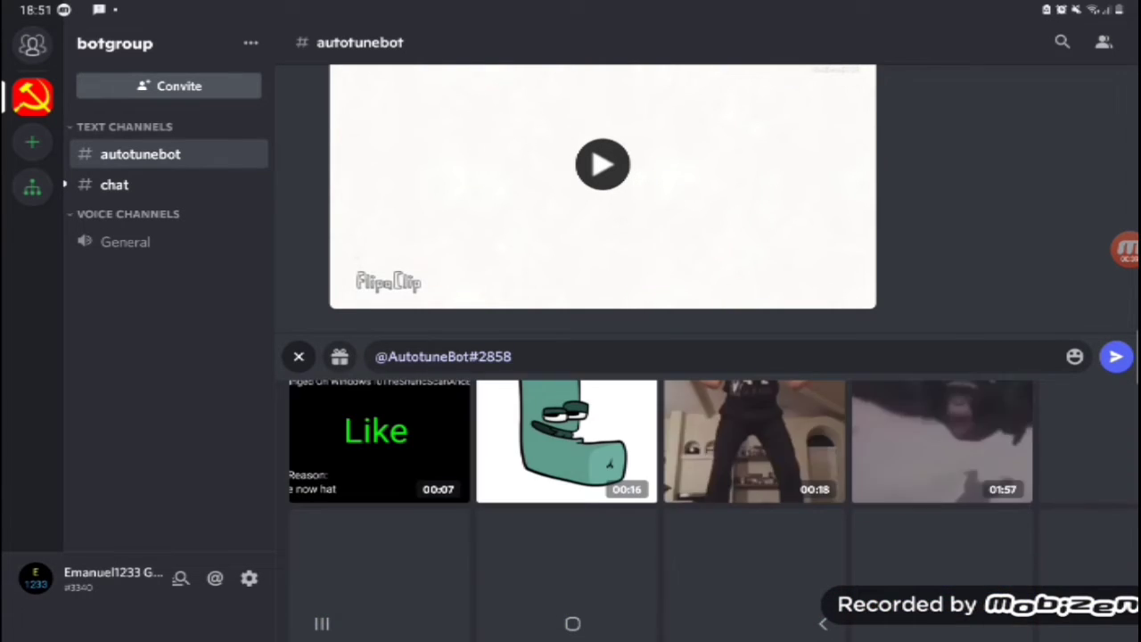
{"action": "scroll", "coordinate": [704, 499], "scroll_direction": "down", "scroll_amount": 2}
{"action": "scroll", "coordinate": [704, 499], "scroll_direction": "down", "scroll_amount": 1}
{"action": "scroll", "coordinate": [705, 499], "scroll_direction": "down", "scroll_amount": 1}
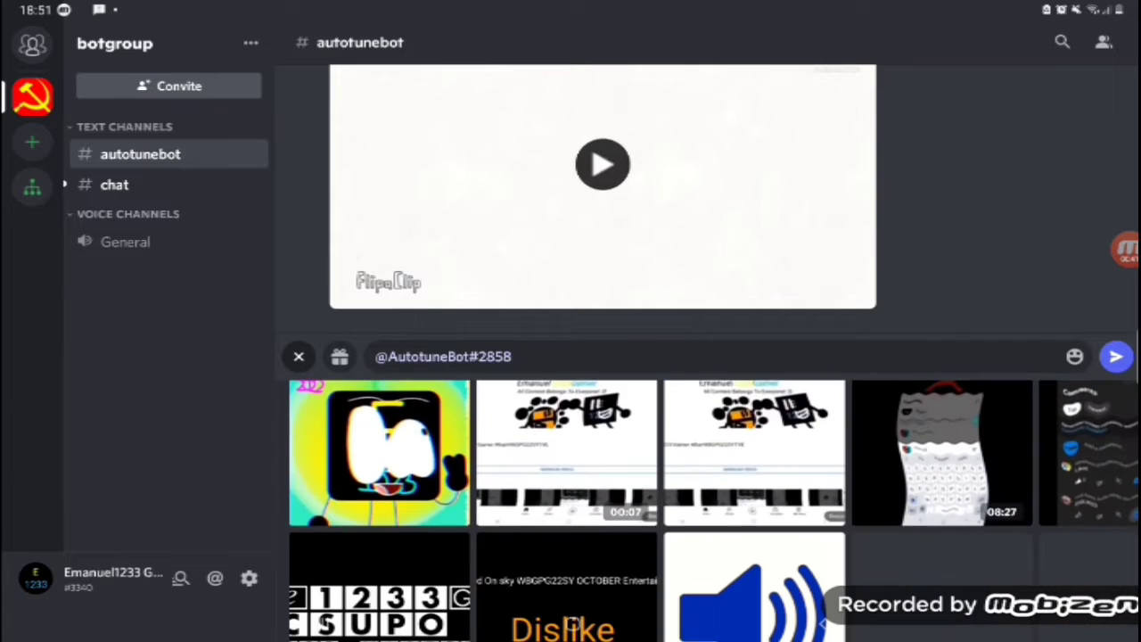
{"action": "scroll", "coordinate": [704, 500], "scroll_direction": "up", "scroll_amount": 5}
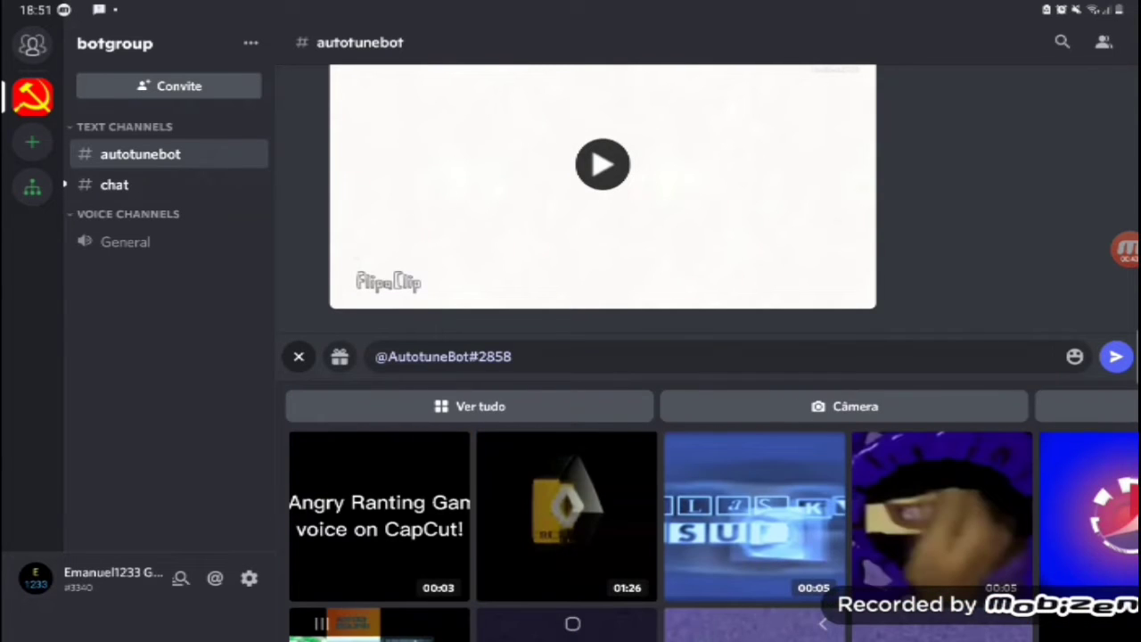
Step: Attach the intro clip from Ver tudo > Videos > KineMaster
{"action": "left_click", "coordinate": [1125, 248]}
{"action": "left_click", "coordinate": [480, 405]}
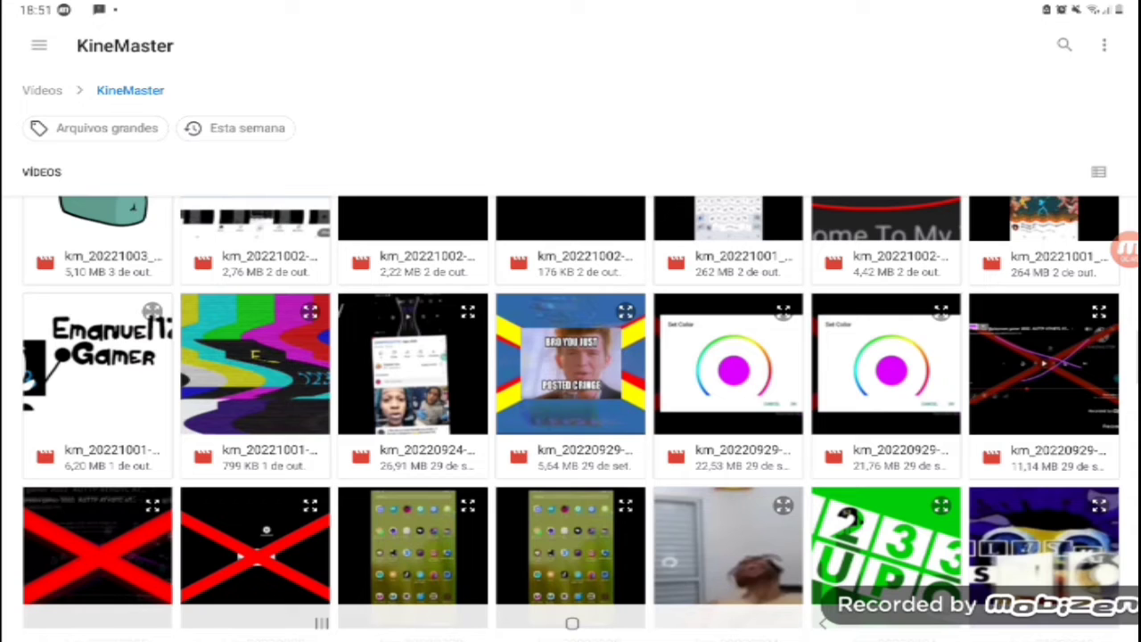
{"action": "left_click", "coordinate": [89, 369]}
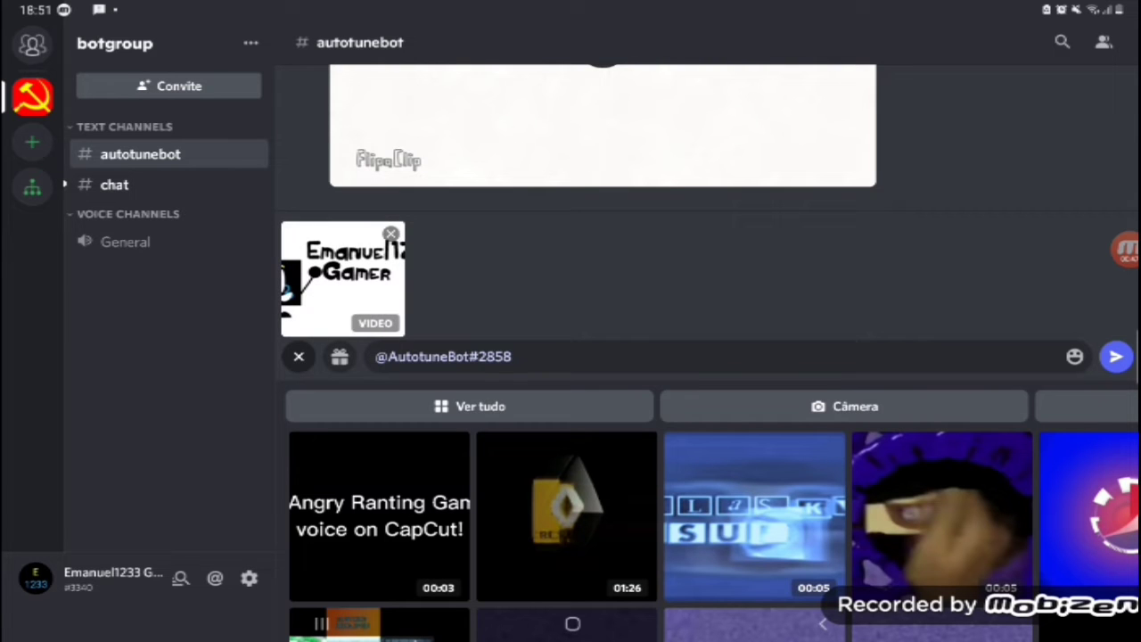
Step: Insert the first YouTube result for 'tehduckspartan vocoded sound effect' and send the message
{"action": "left_click", "coordinate": [298, 355]}
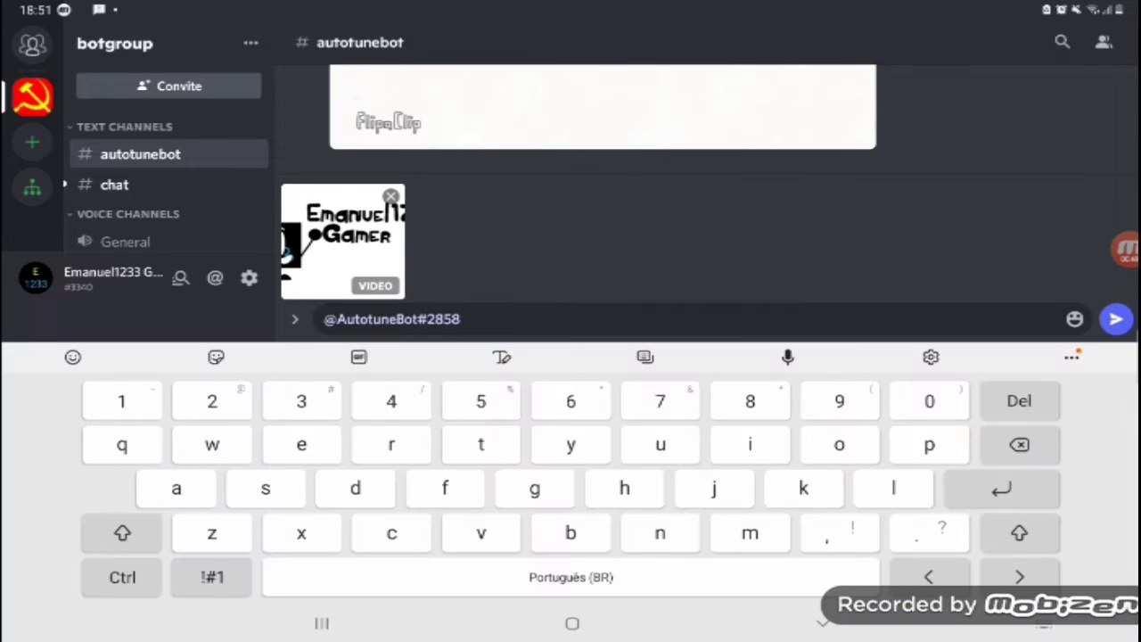
{"action": "left_click", "coordinate": [1071, 356]}
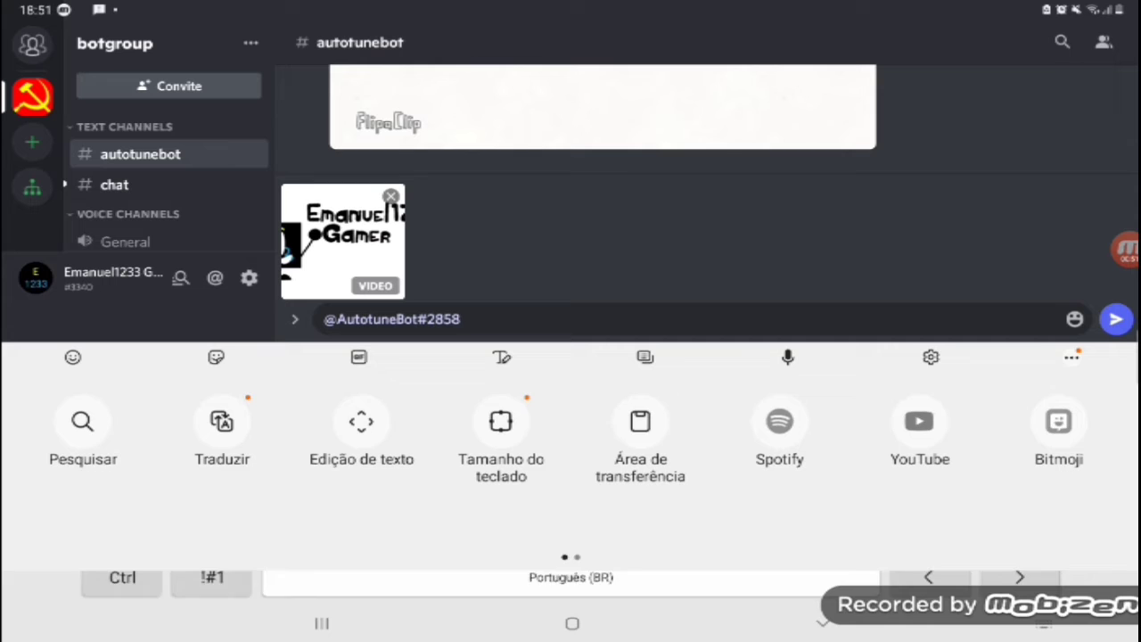
{"action": "left_click", "coordinate": [919, 459]}
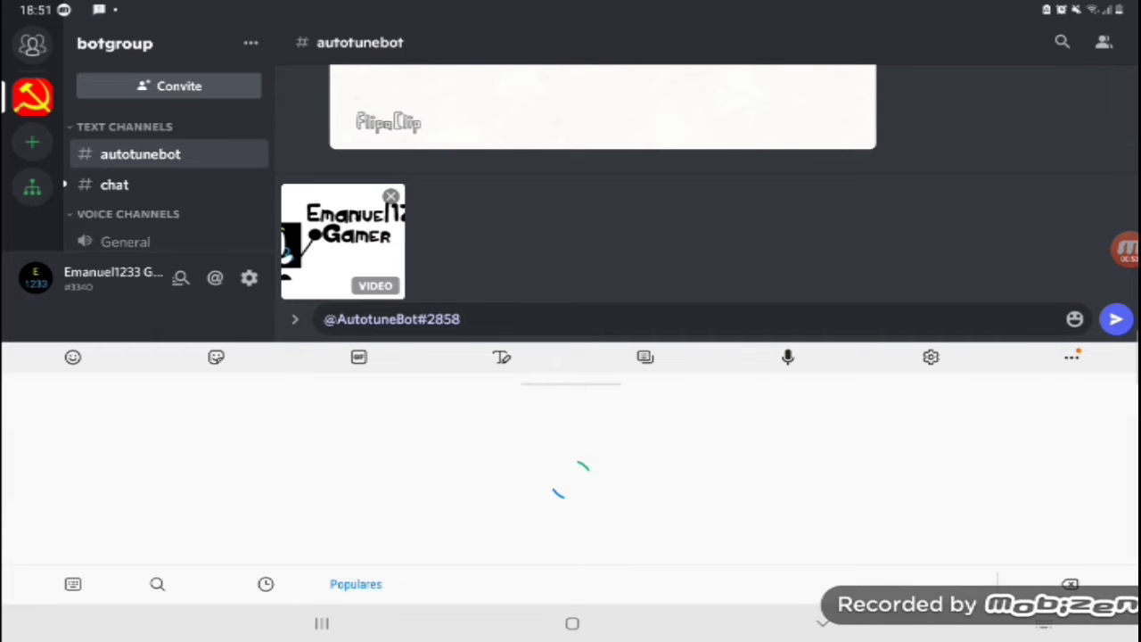
{"action": "left_click", "coordinate": [157, 584]}
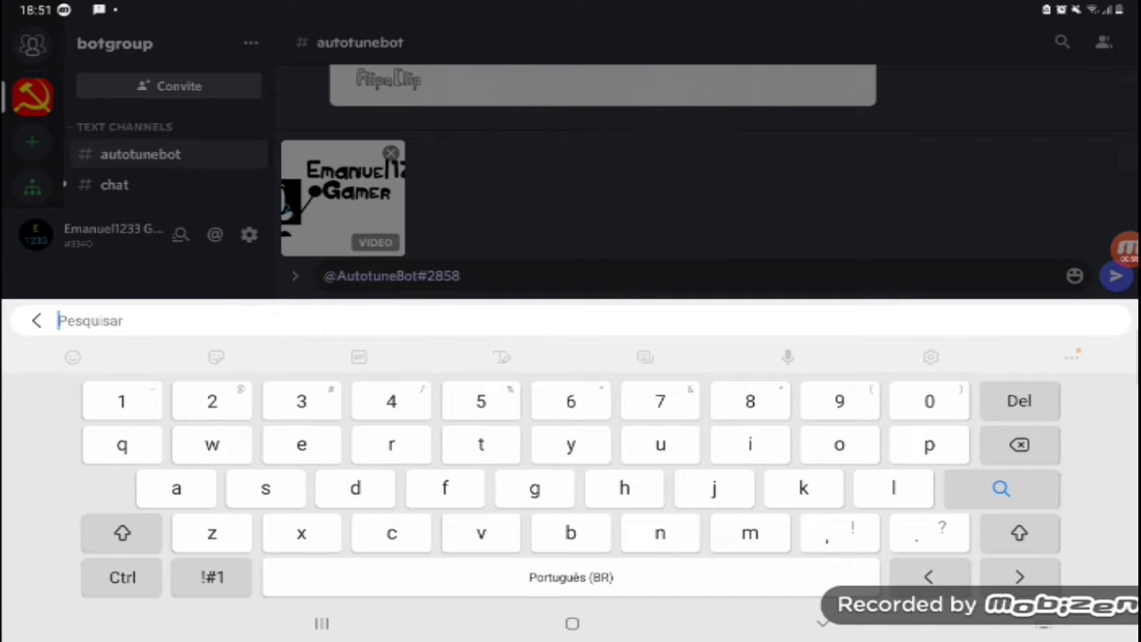
{"action": "type", "text": "tehduck"}
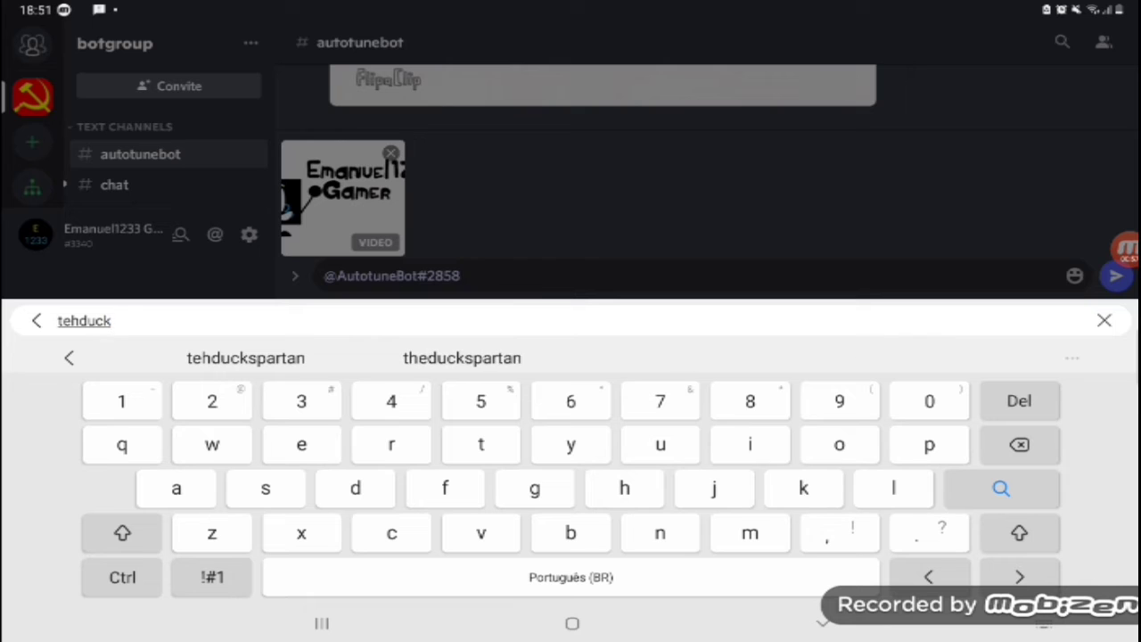
{"action": "type", "text": "spartan "}
{"action": "type", "text": "vocode"}
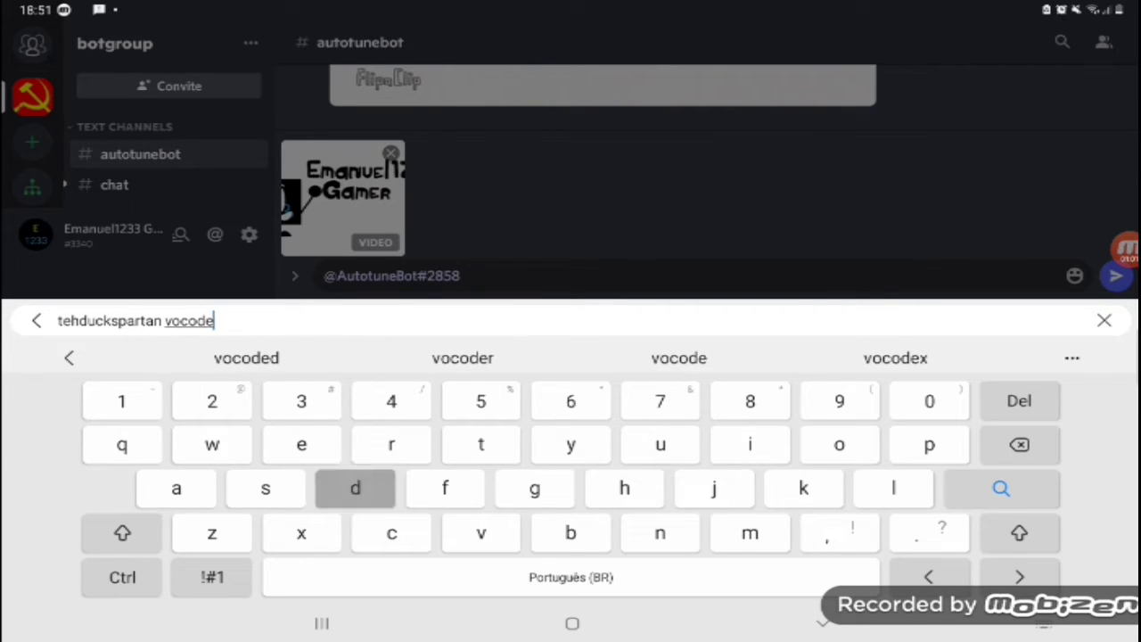
{"action": "type", "text": "d sound e"}
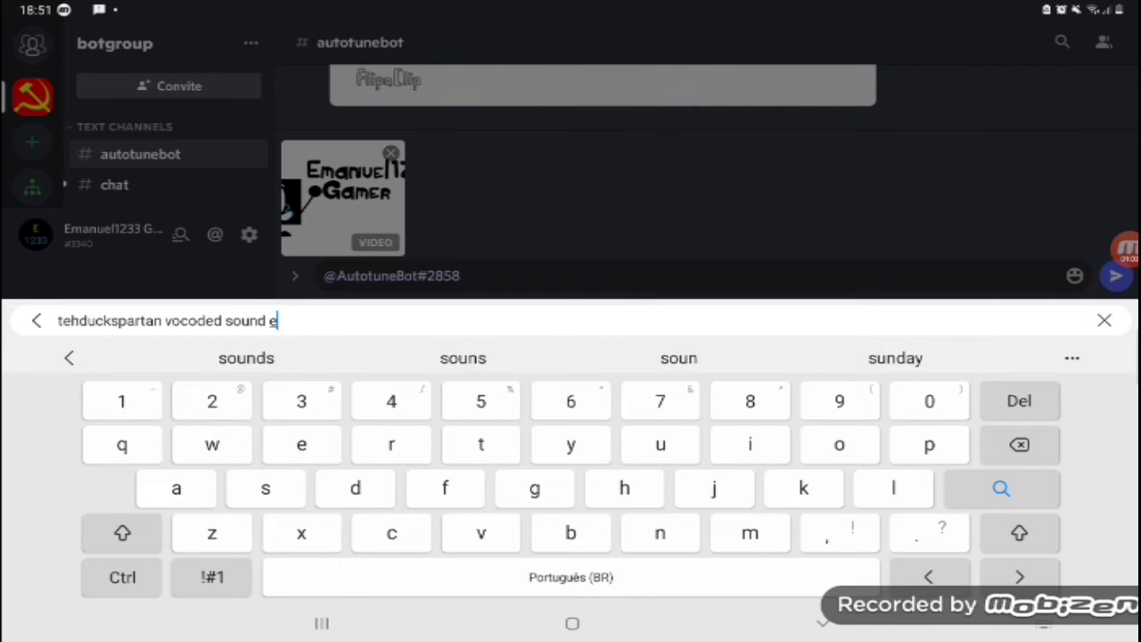
{"action": "type", "text": "ffect"}
{"action": "key", "text": "Return"}
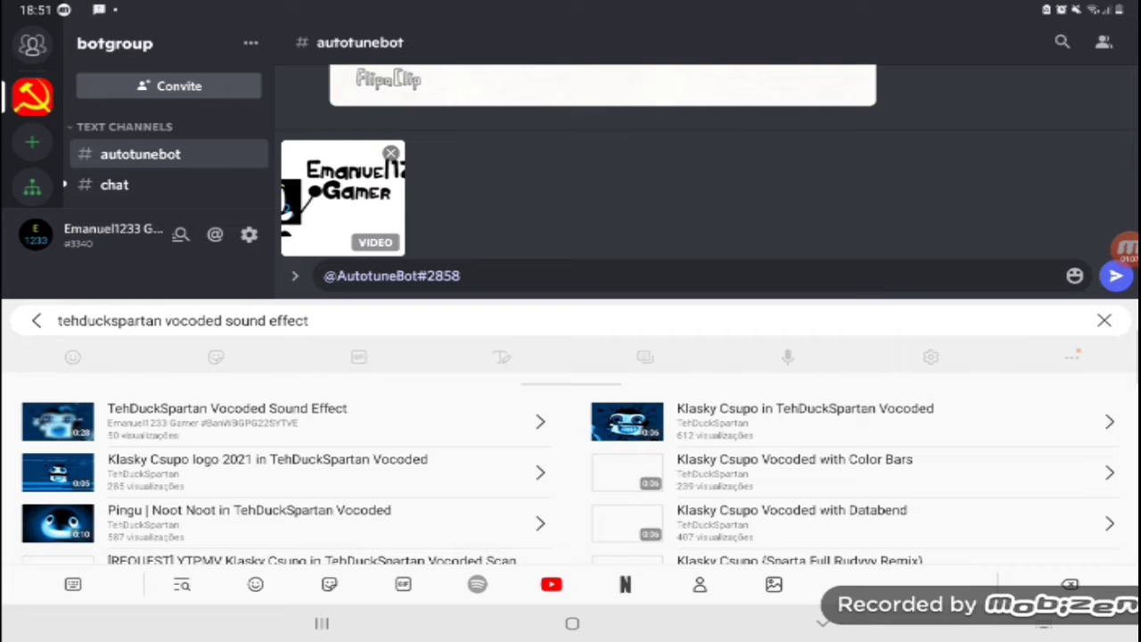
{"action": "left_click", "coordinate": [240, 421]}
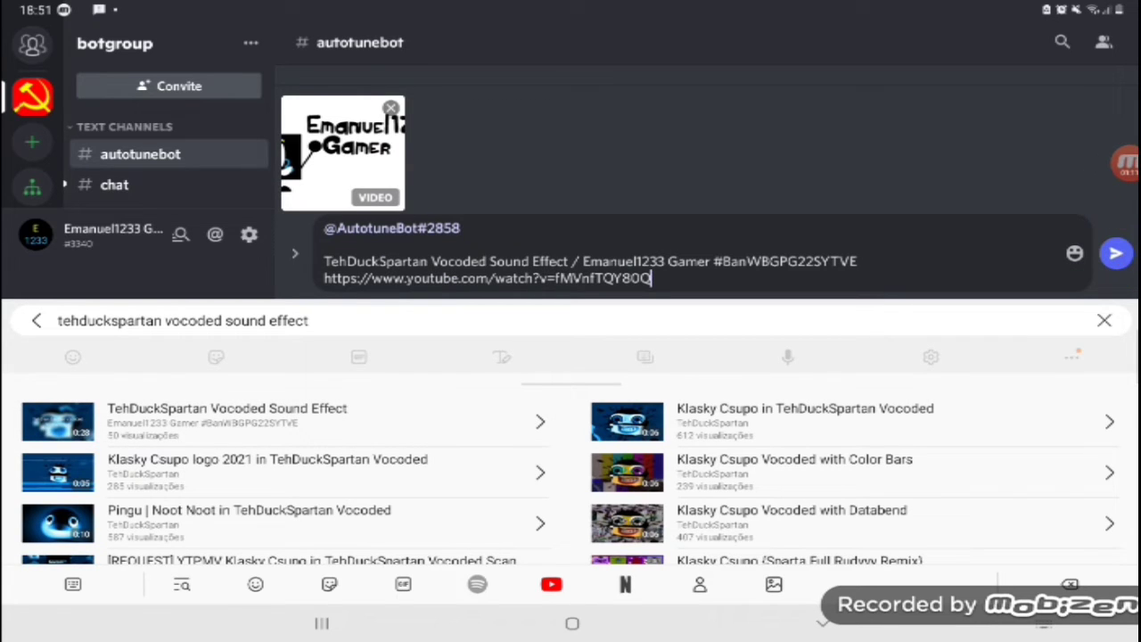
{"action": "left_click", "coordinate": [1115, 253]}
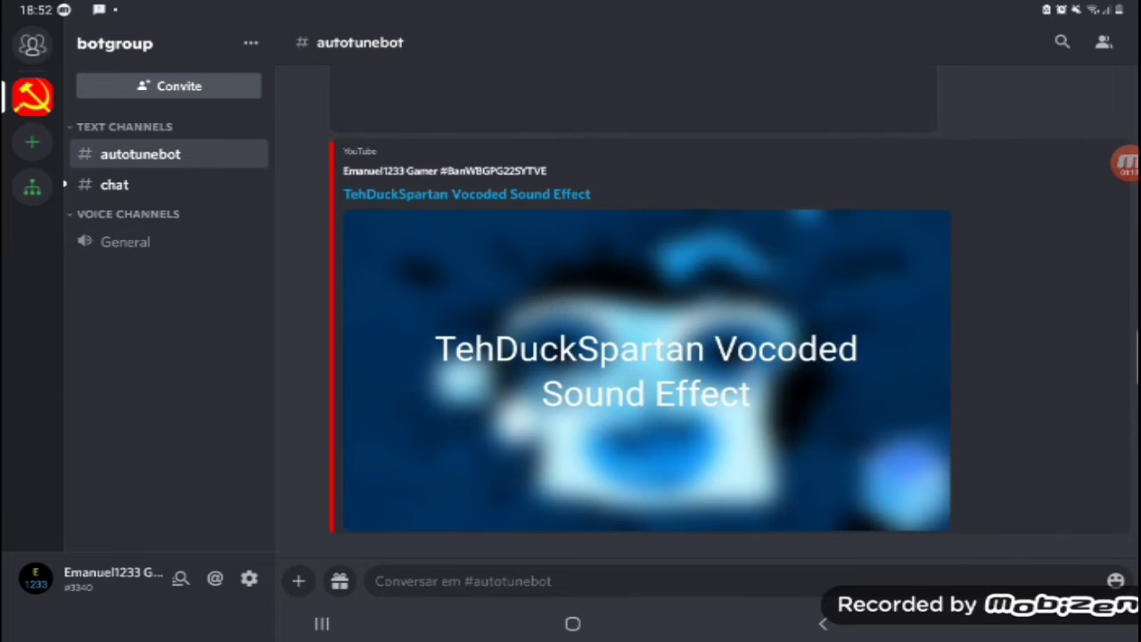
Step: Scroll the #autotunebot chat down to AutotuneBot's reply video
{"action": "scroll", "coordinate": [633, 312], "scroll_direction": "up", "scroll_amount": 3}
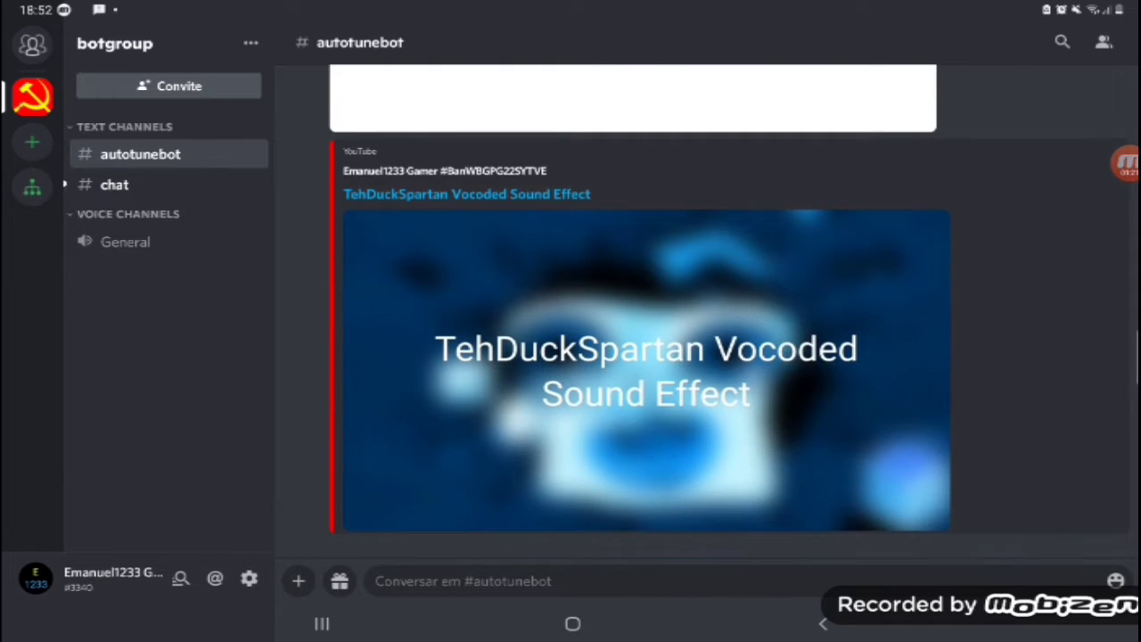
{"action": "left_click", "coordinate": [1125, 163]}
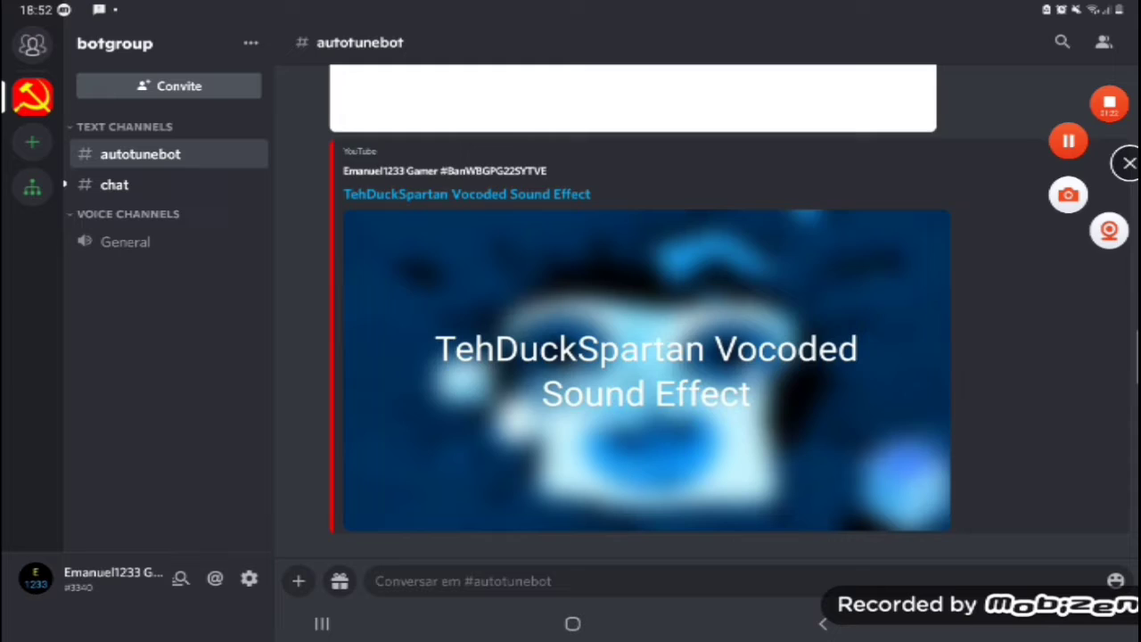
{"action": "scroll", "coordinate": [633, 312], "scroll_direction": "down", "scroll_amount": 5}
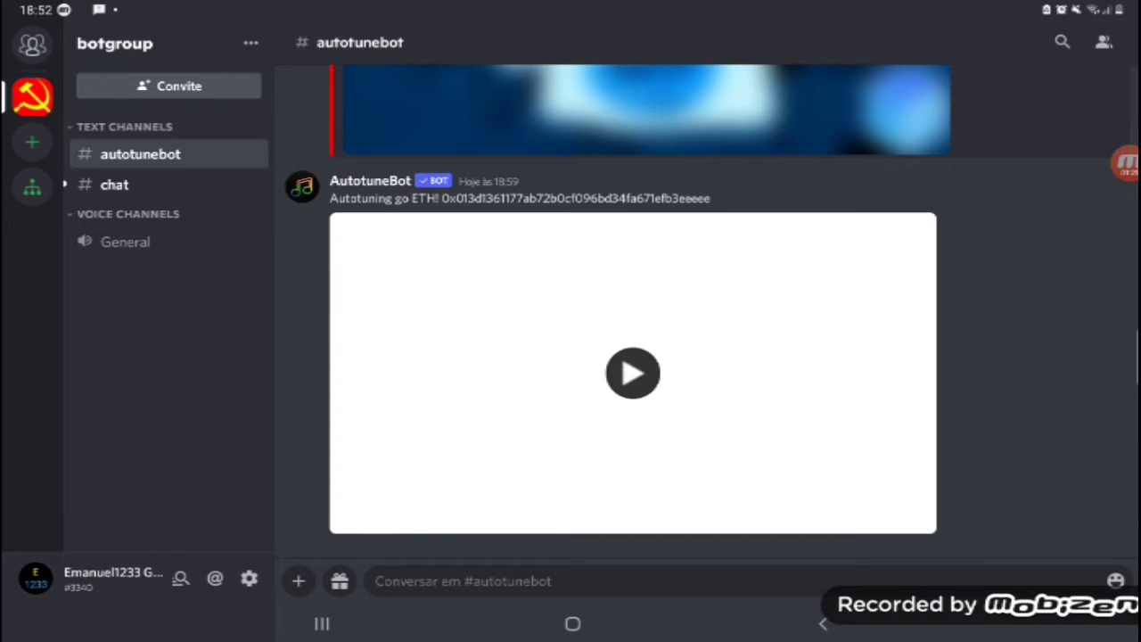
{"action": "left_click_drag", "start_coordinate": [1125, 163], "coordinate": [1089, 176]}
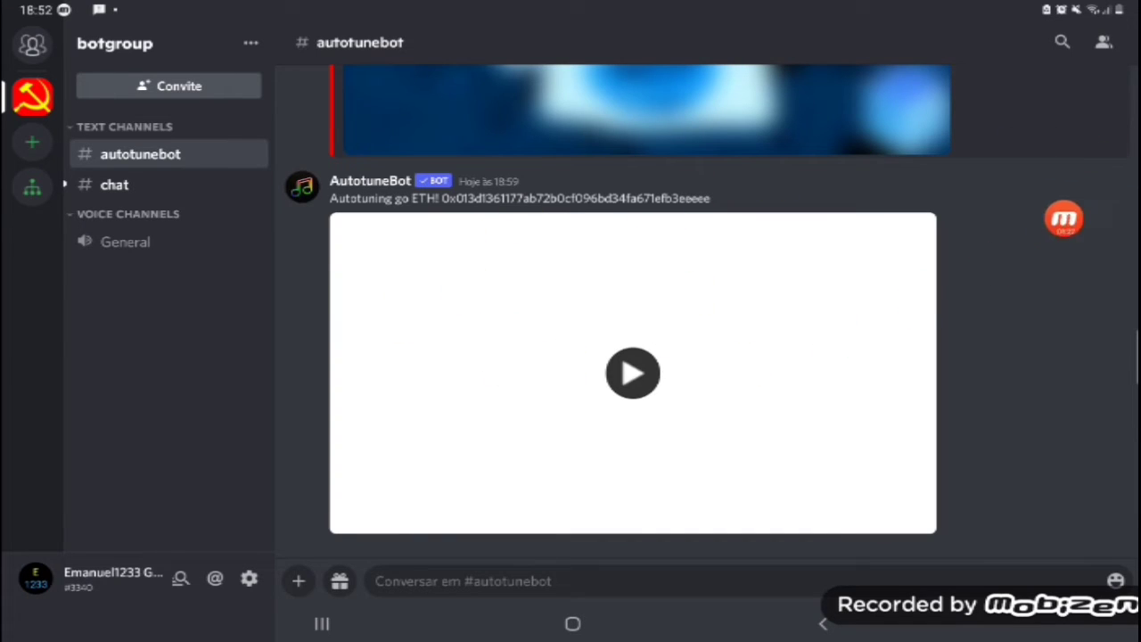
Step: Play the bot's reply video, then start a new project (Criar Novo) in KineMaster
{"action": "left_click", "coordinate": [632, 373]}
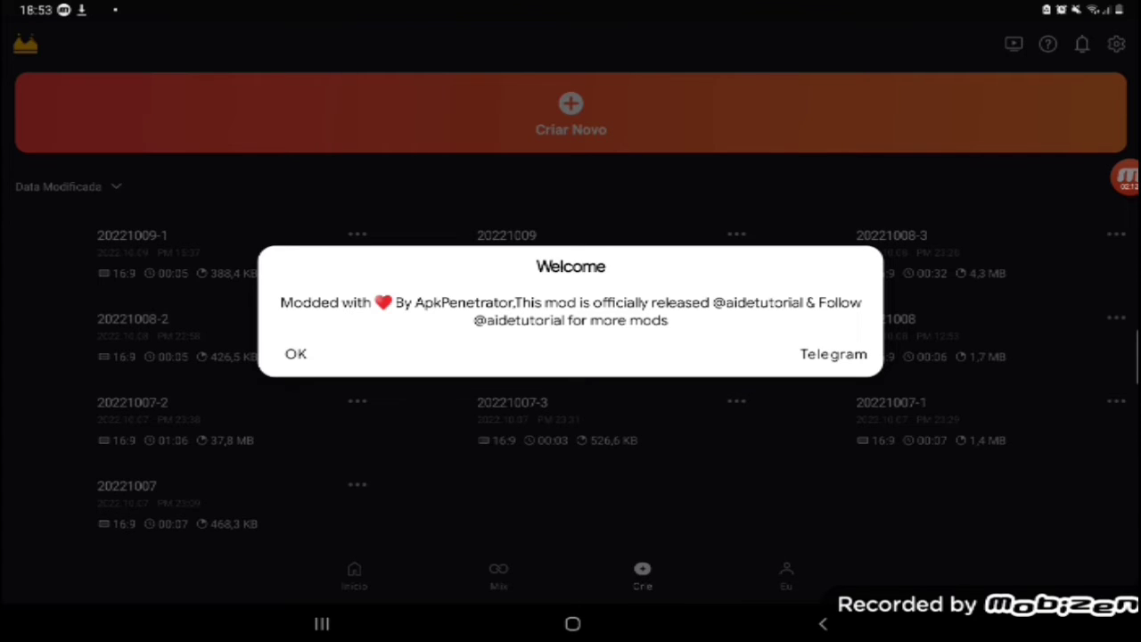
{"action": "left_click", "coordinate": [1125, 177]}
{"action": "left_click", "coordinate": [295, 354]}
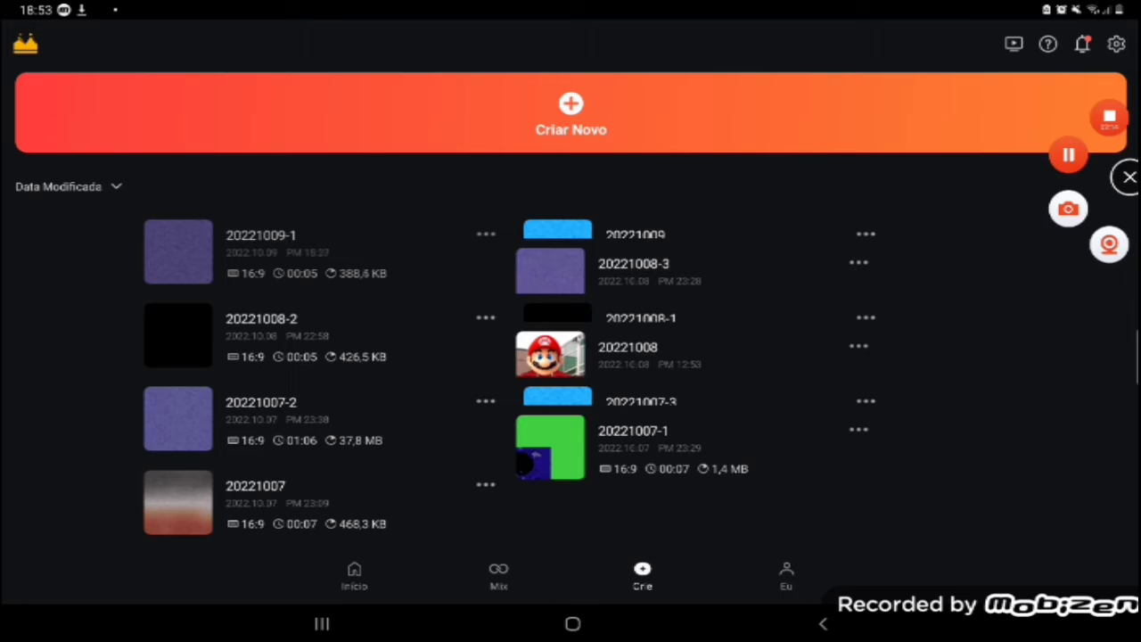
{"action": "left_click", "coordinate": [570, 111]}
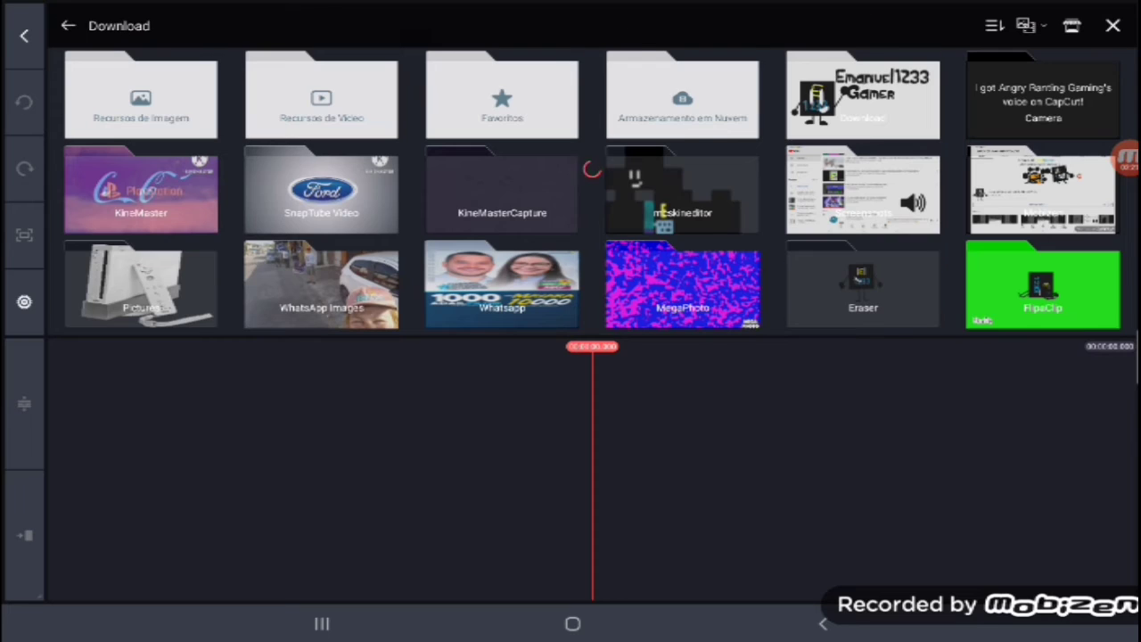
Step: Import the Download folder logo clip, accept the IDR warning, and select it on the timeline
{"action": "left_click", "coordinate": [683, 189]}
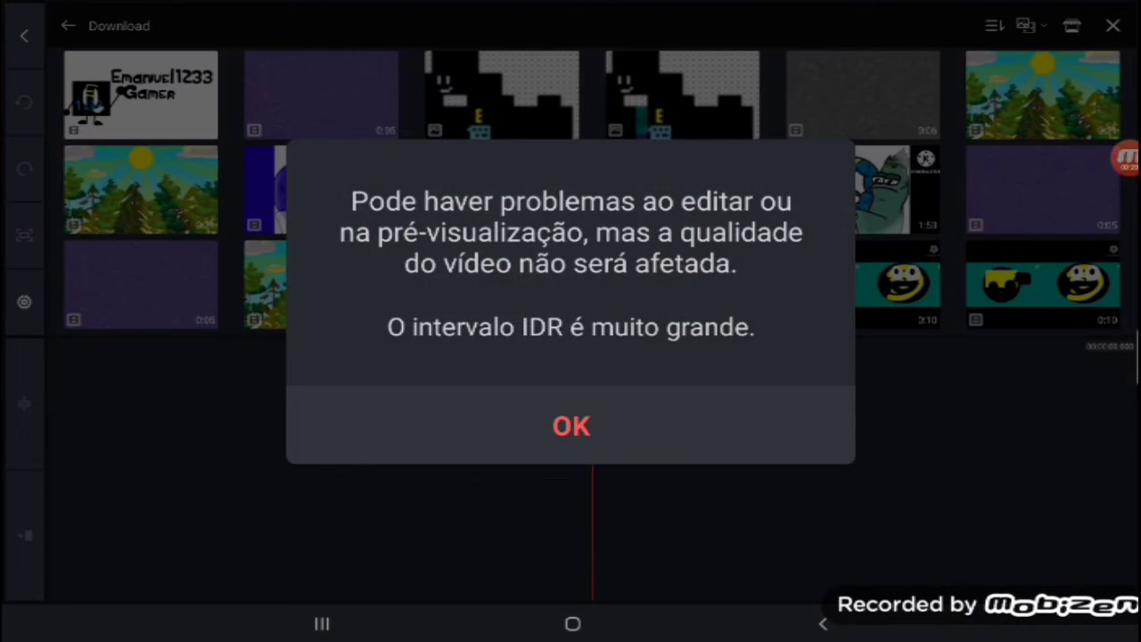
{"action": "left_click", "coordinate": [571, 426]}
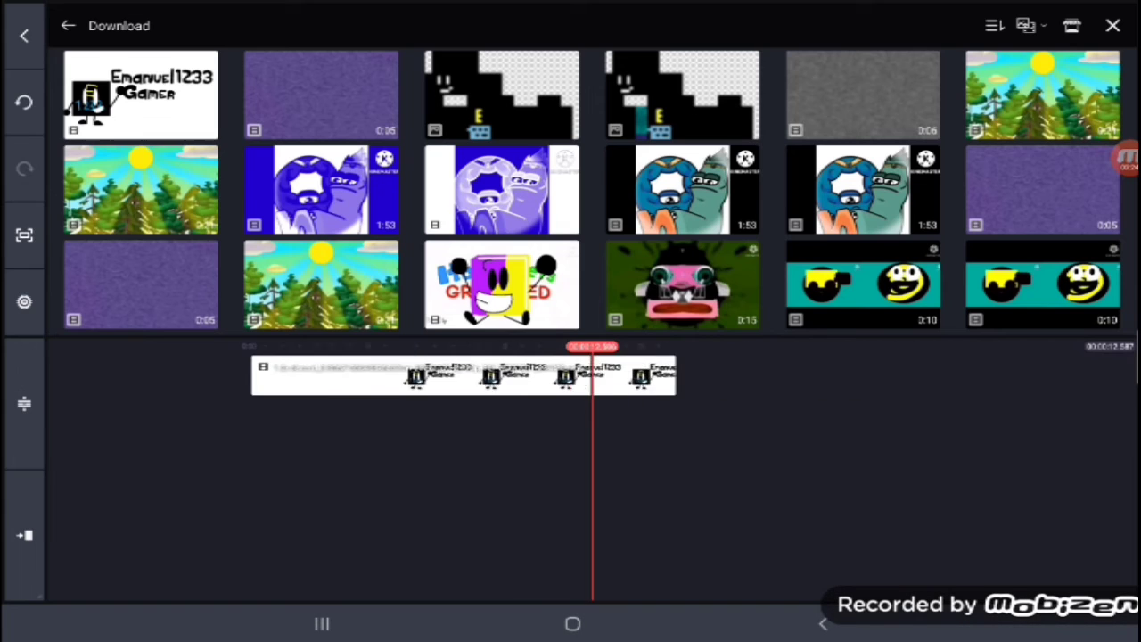
{"action": "left_click", "coordinate": [1112, 25]}
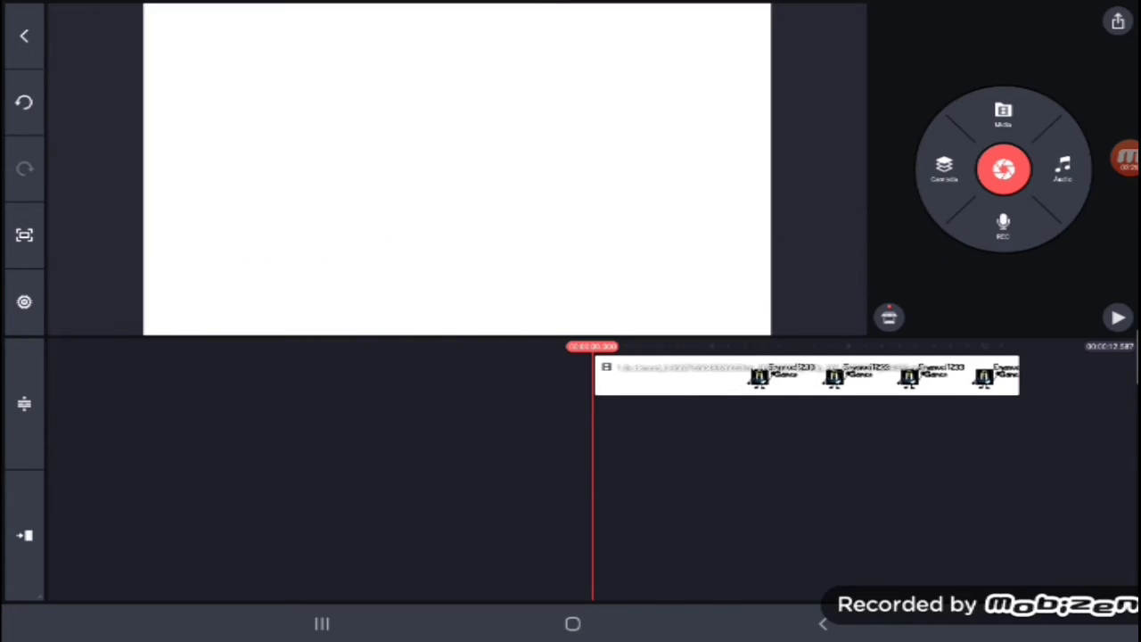
{"action": "left_click", "coordinate": [802, 374]}
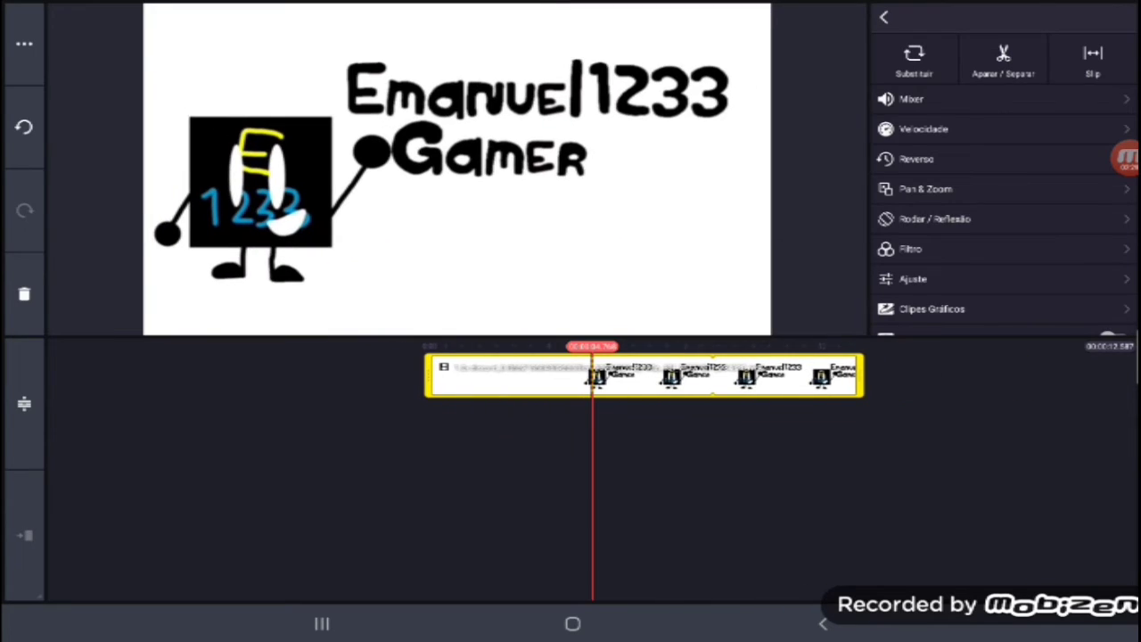
Step: Set the Ajuste Temperatura slider to its minimum
{"action": "left_click", "coordinate": [912, 279]}
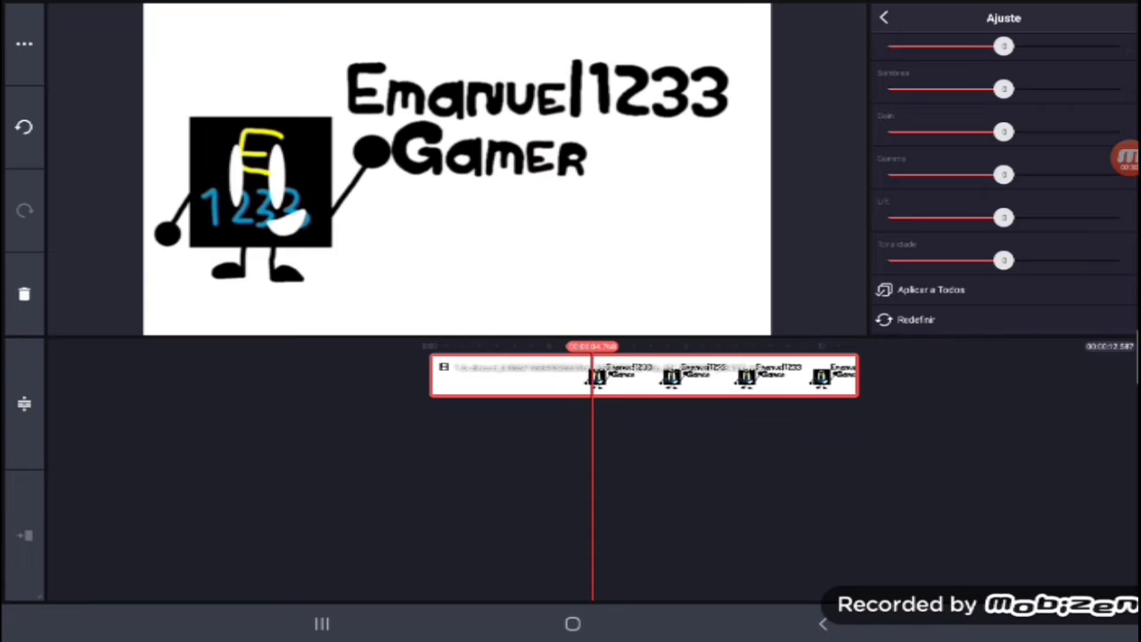
{"action": "scroll", "coordinate": [1003, 178], "scroll_direction": "up", "scroll_amount": 5}
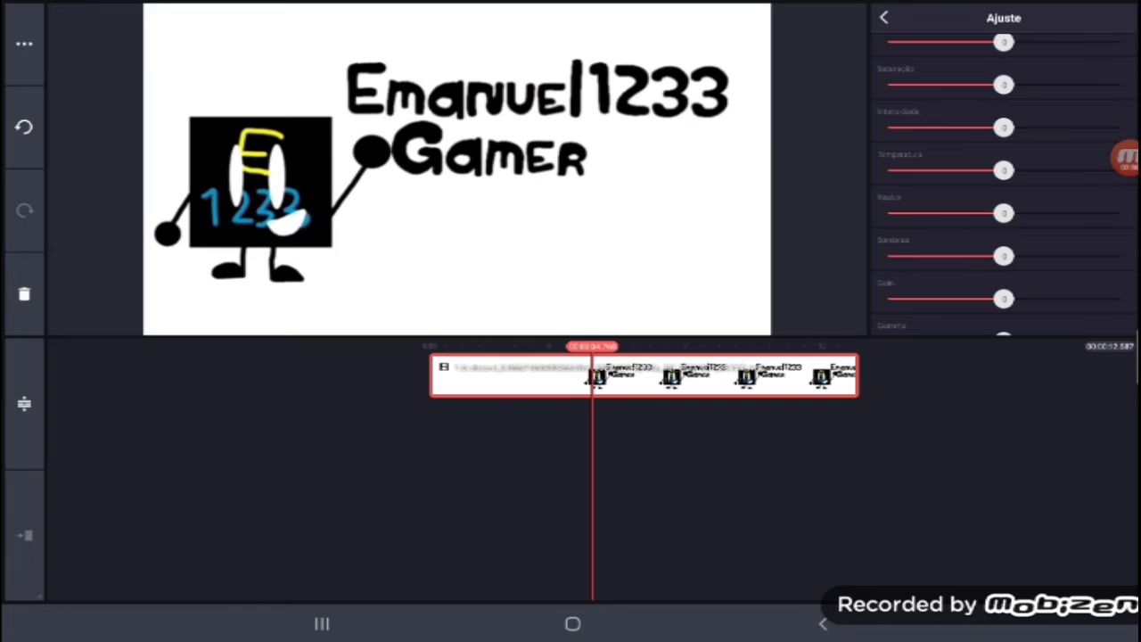
{"action": "scroll", "coordinate": [1003, 178], "scroll_direction": "up", "scroll_amount": 2}
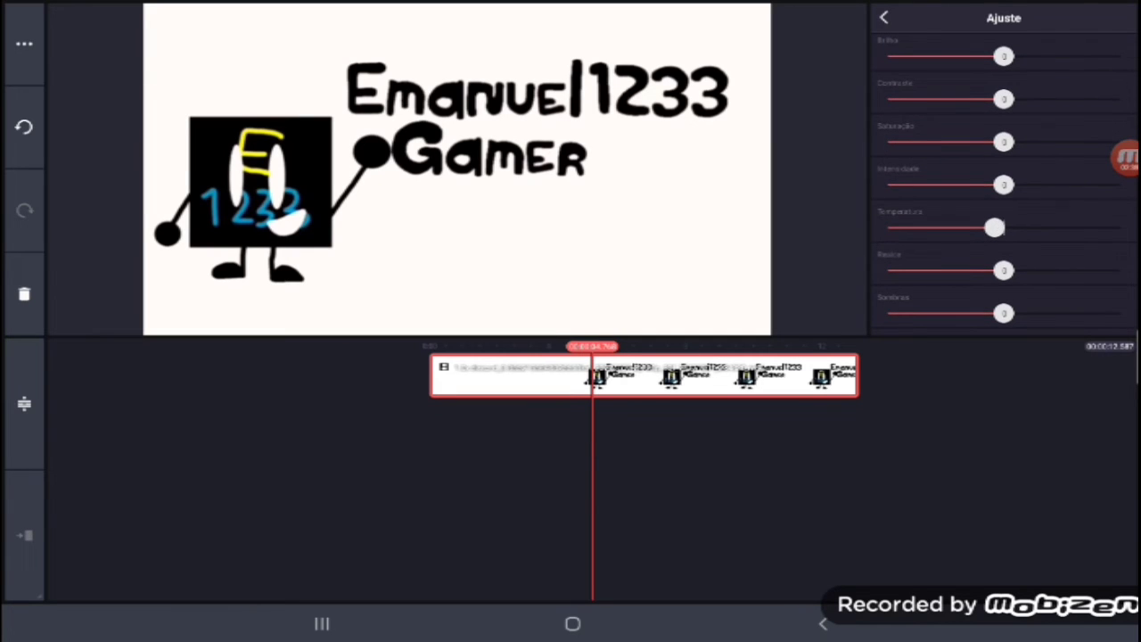
{"action": "left_click_drag", "start_coordinate": [994, 228], "coordinate": [887, 227]}
{"action": "left_click", "coordinate": [883, 17]}
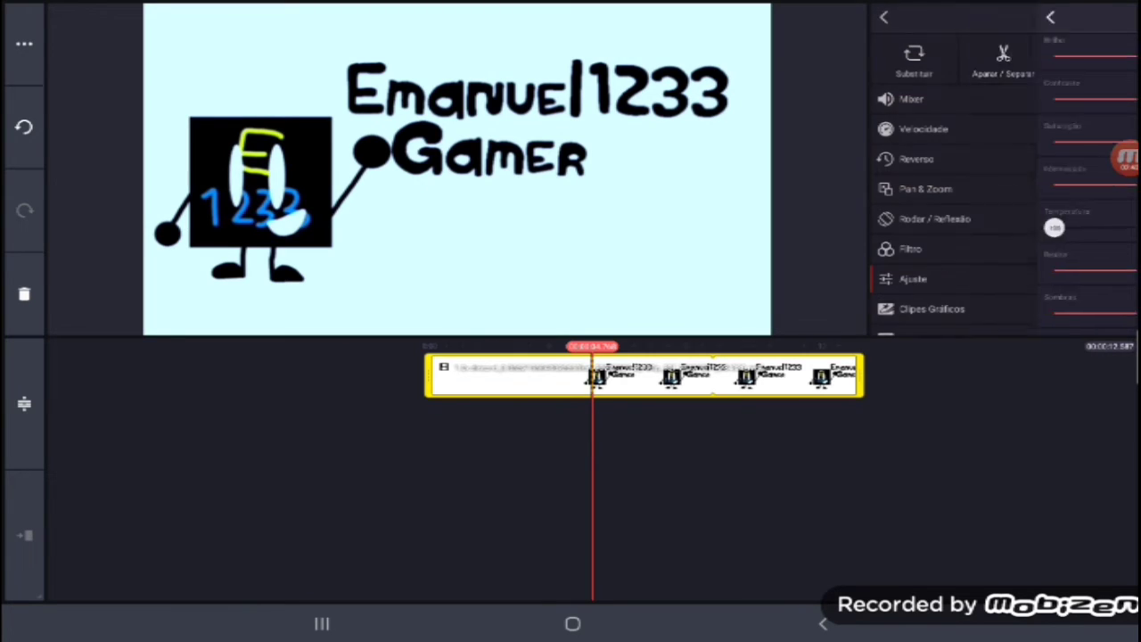
Step: Apply the Básico B37 filter preset to the logo clip
{"action": "left_click", "coordinate": [910, 248]}
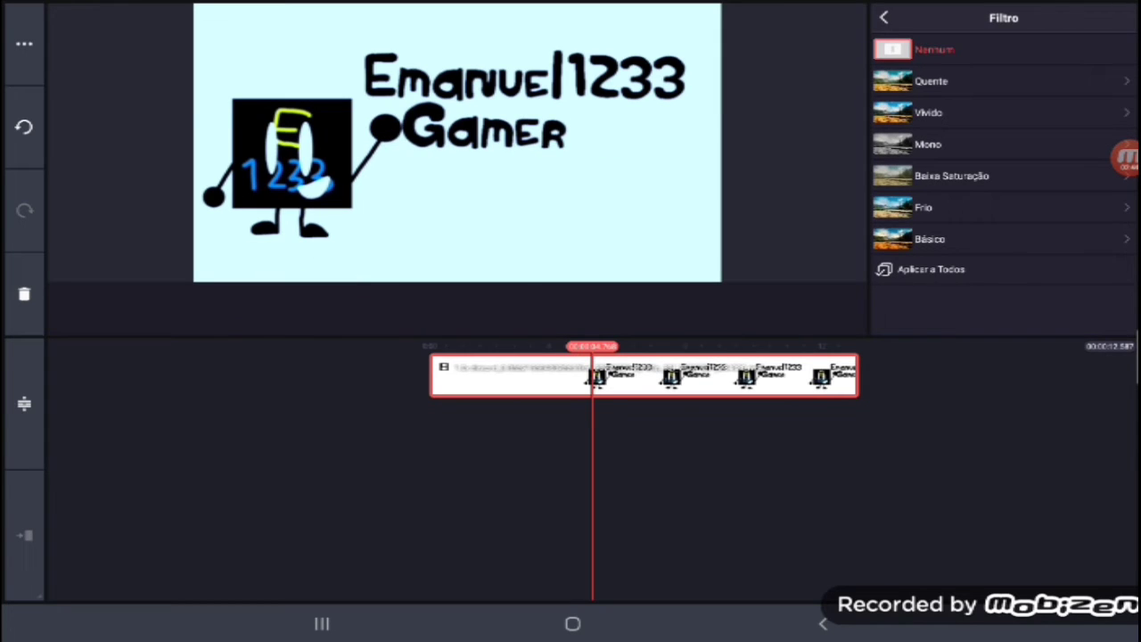
{"action": "left_click", "coordinate": [928, 239]}
{"action": "scroll", "coordinate": [1070, 187], "scroll_direction": "down", "scroll_amount": 5}
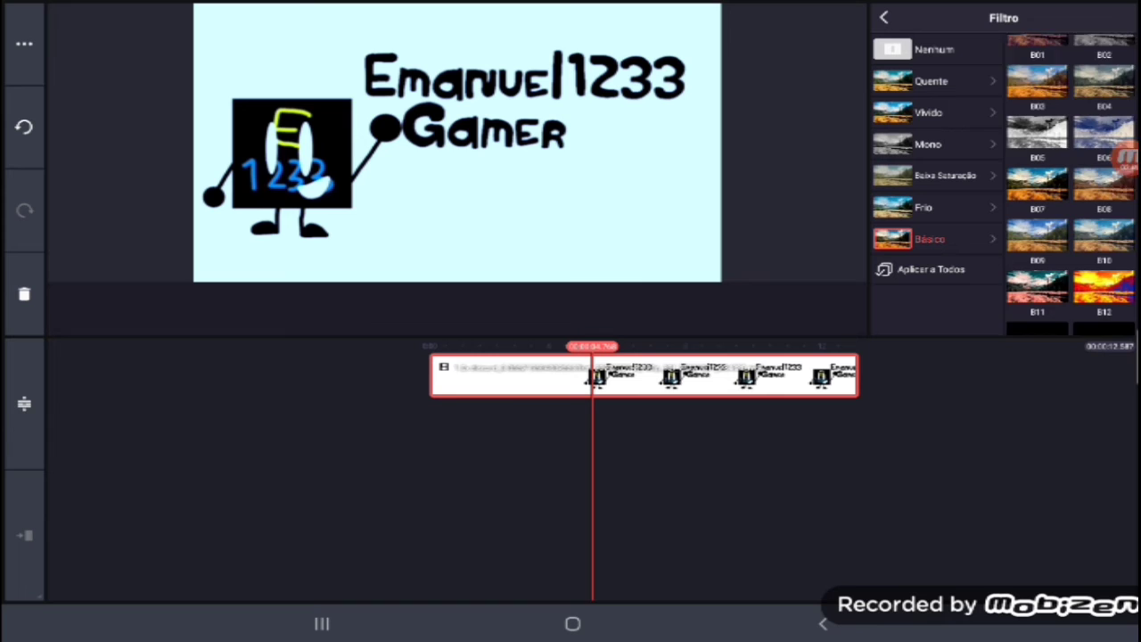
{"action": "scroll", "coordinate": [1070, 187], "scroll_direction": "down", "scroll_amount": 5}
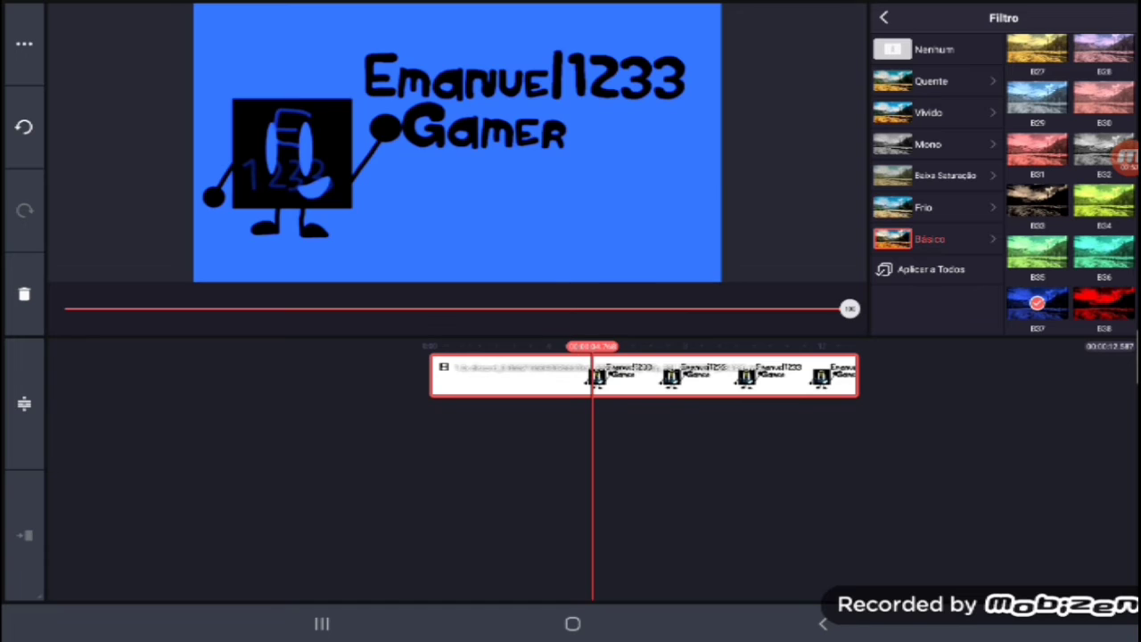
{"action": "left_click", "coordinate": [883, 17]}
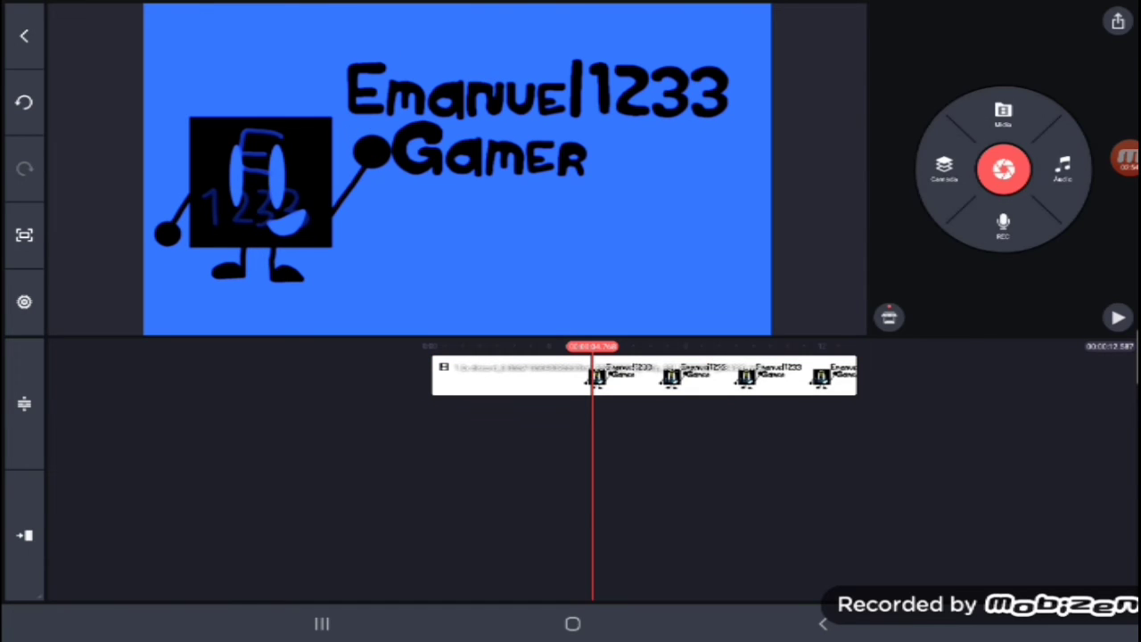
Step: Reselect the logo clip and adjust a slider in its colour adjustment settings
{"action": "mouse_move", "coordinate": [624, 374]}
{"action": "left_mouse_down"}
{"action": "mouse_move", "coordinate": [784, 374]}
{"action": "mouse_move", "coordinate": [659, 374]}
{"action": "left_mouse_up"}
{"action": "left_click", "coordinate": [677, 375]}
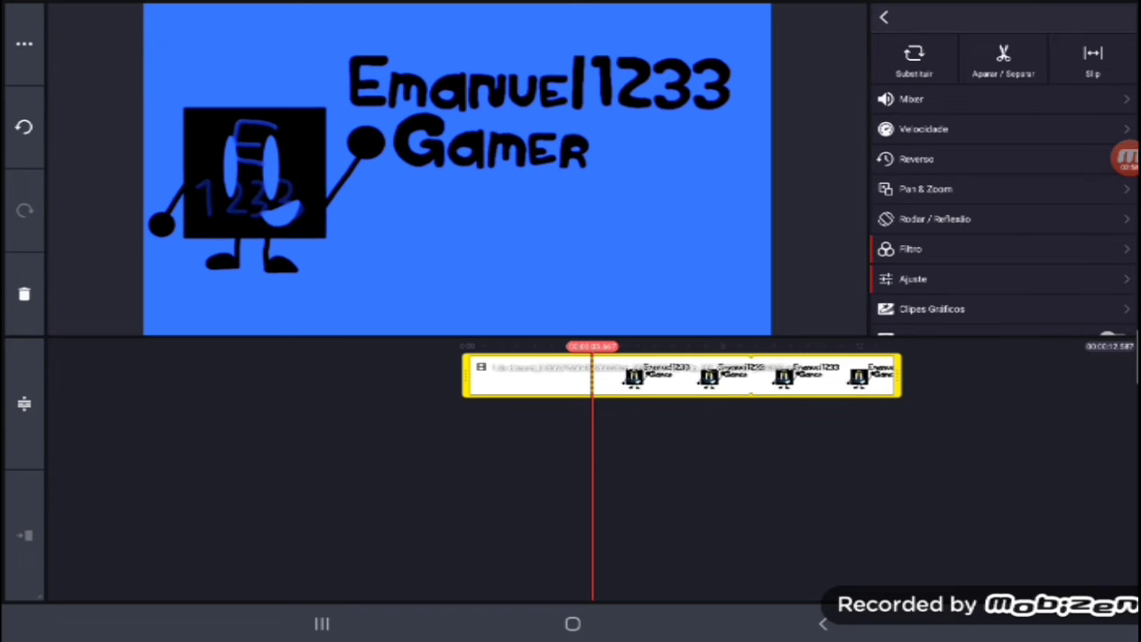
{"action": "left_click", "coordinate": [912, 279]}
{"action": "left_click_drag", "start_coordinate": [1003, 267], "coordinate": [1002, 231]}
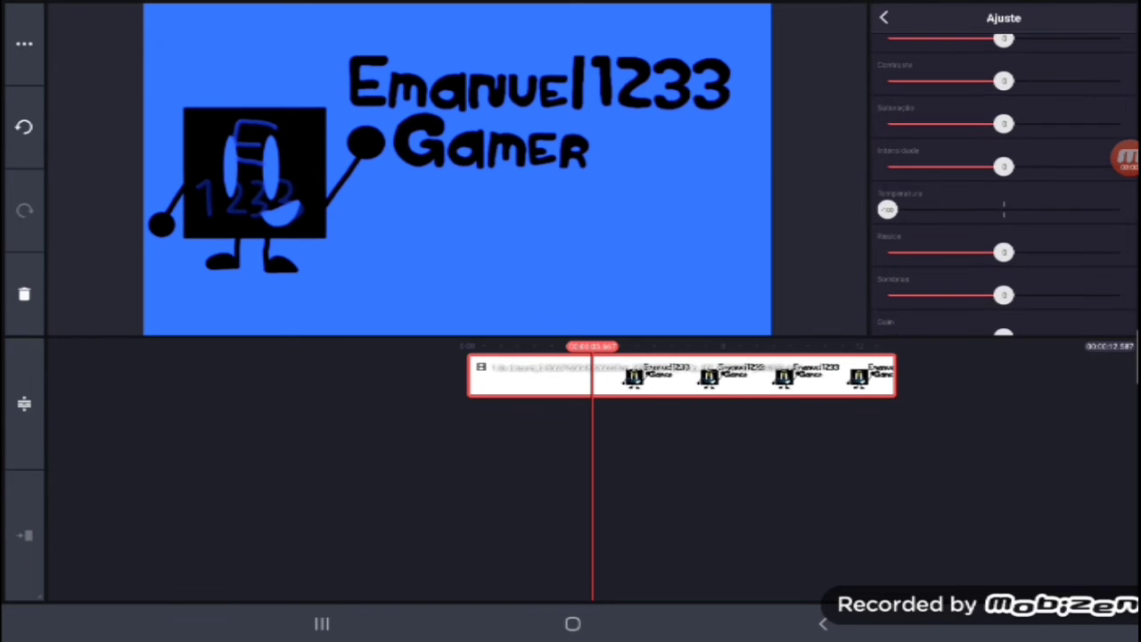
{"action": "left_click_drag", "start_coordinate": [535, 446], "coordinate": [660, 446]}
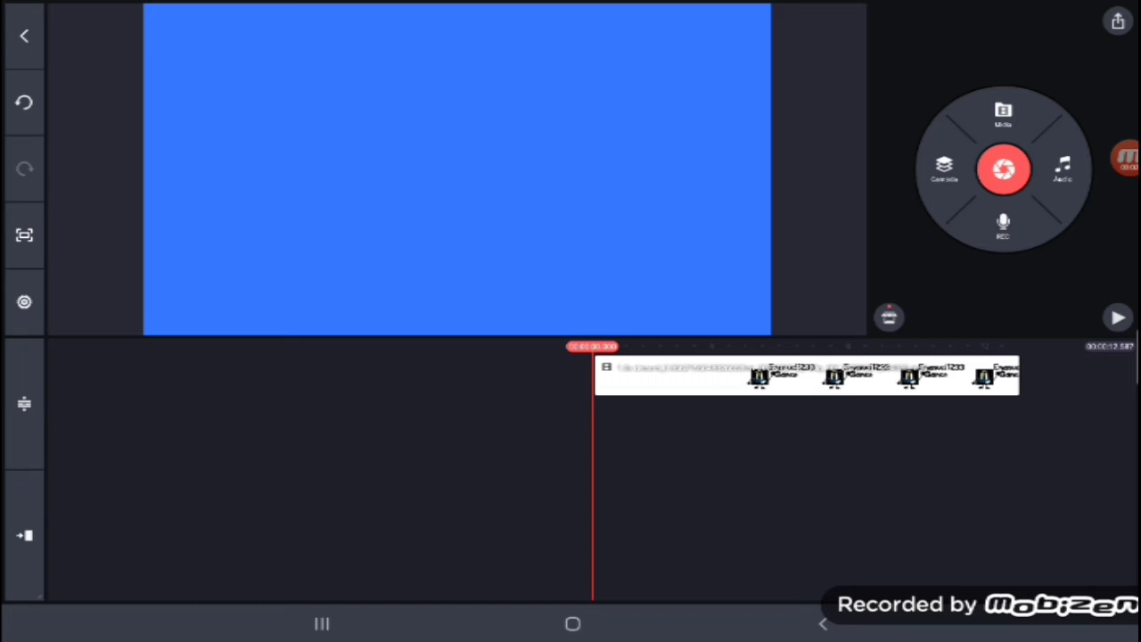
{"action": "left_click", "coordinate": [1117, 317]}
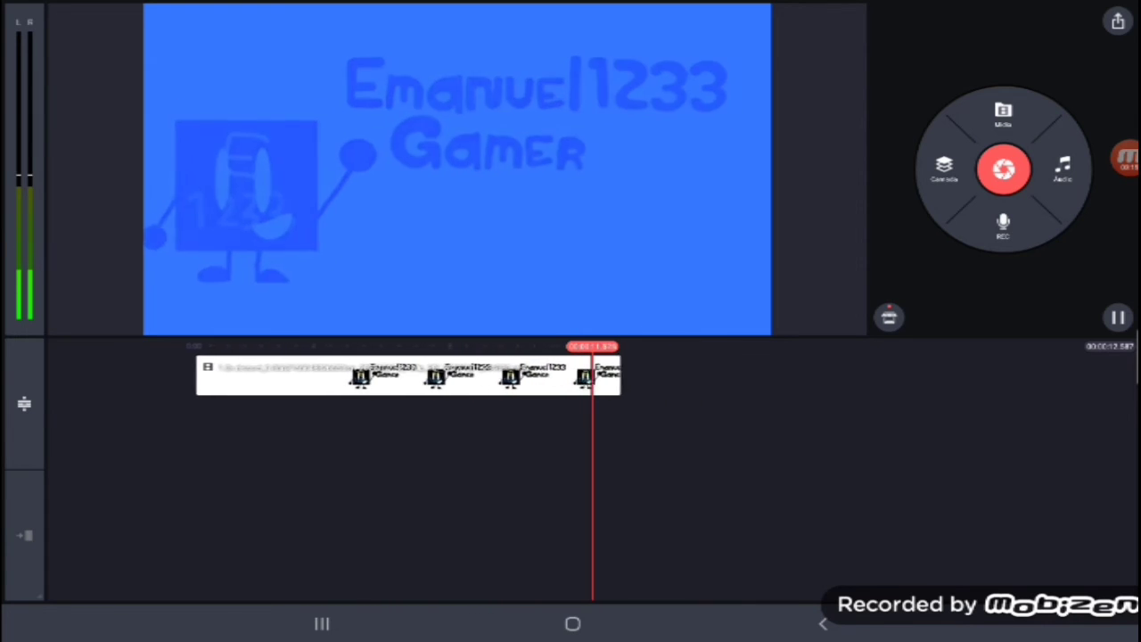
{"action": "left_click_drag", "start_coordinate": [401, 446], "coordinate": [526, 446]}
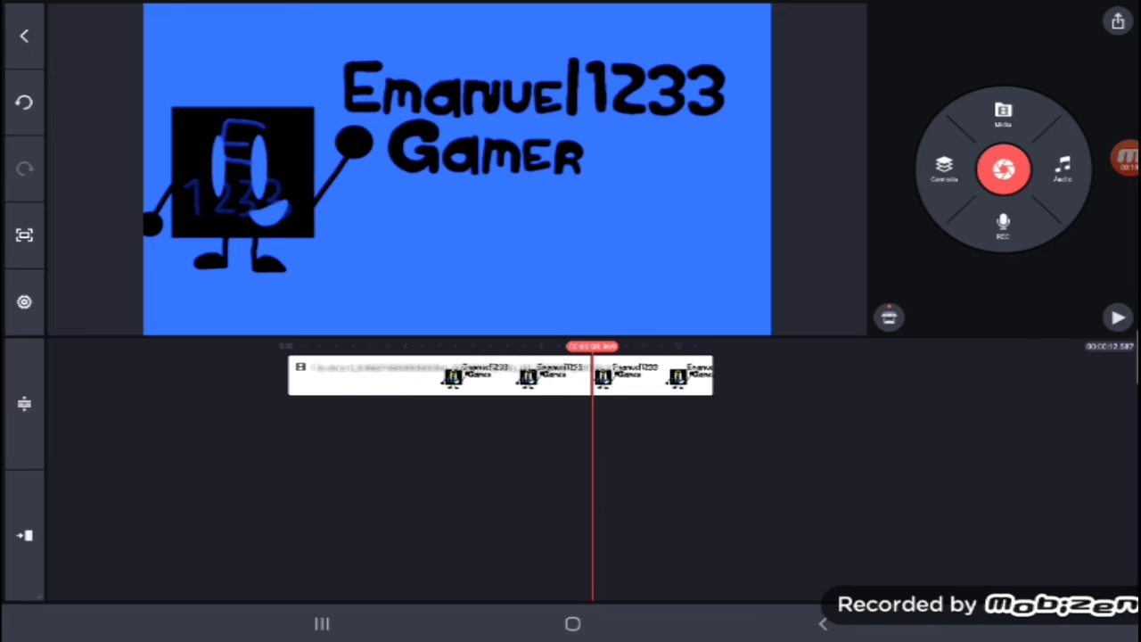
{"action": "left_click_drag", "start_coordinate": [402, 446], "coordinate": [452, 445]}
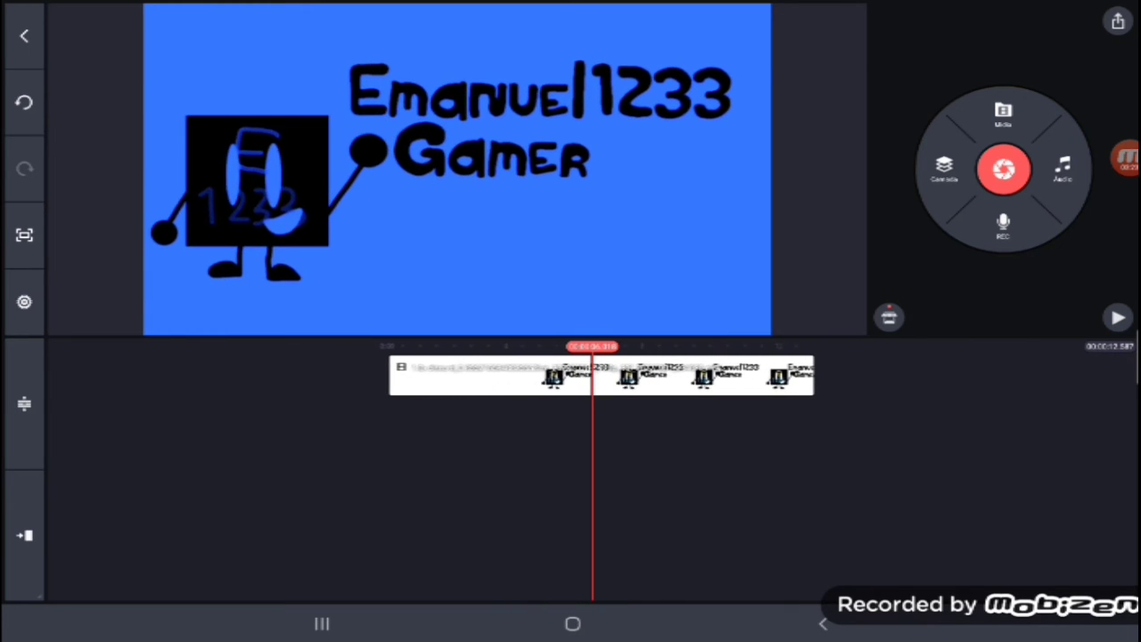
{"action": "left_click", "coordinate": [1124, 157]}
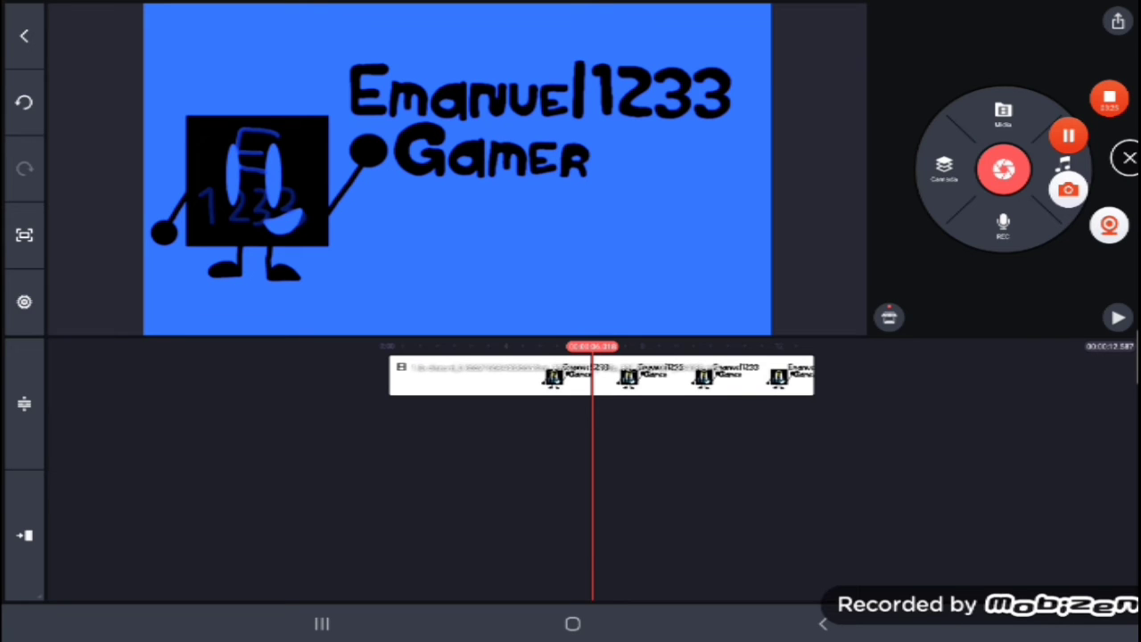
Step: Keep HD 720p at 30 fps and save the project with Salve como Vídeo
{"action": "left_click", "coordinate": [1118, 21]}
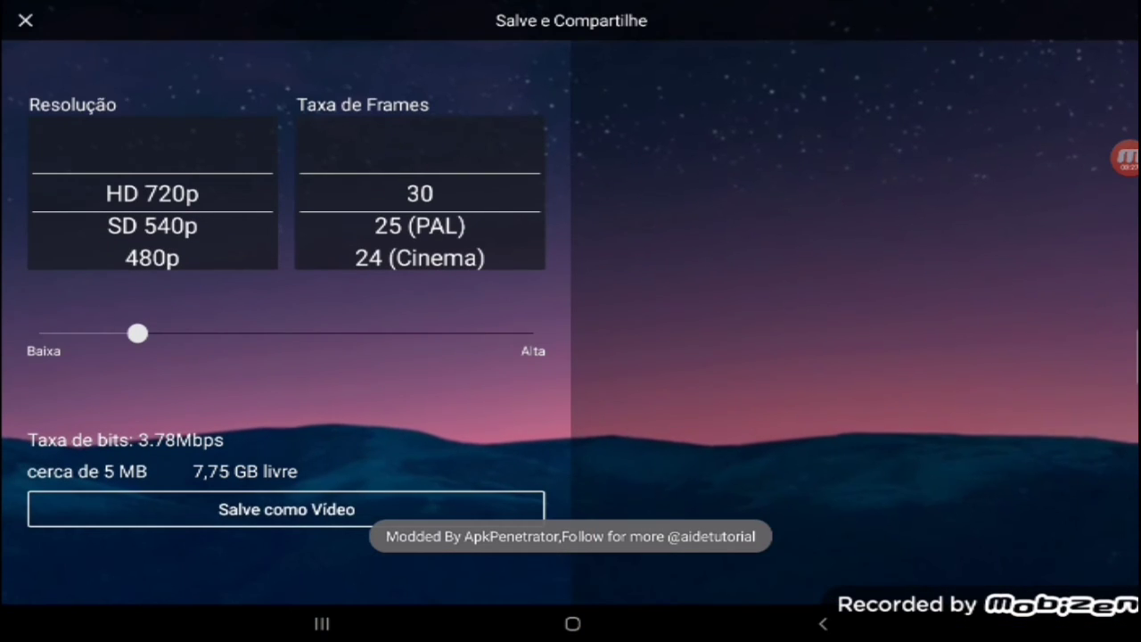
{"action": "left_click", "coordinate": [286, 509]}
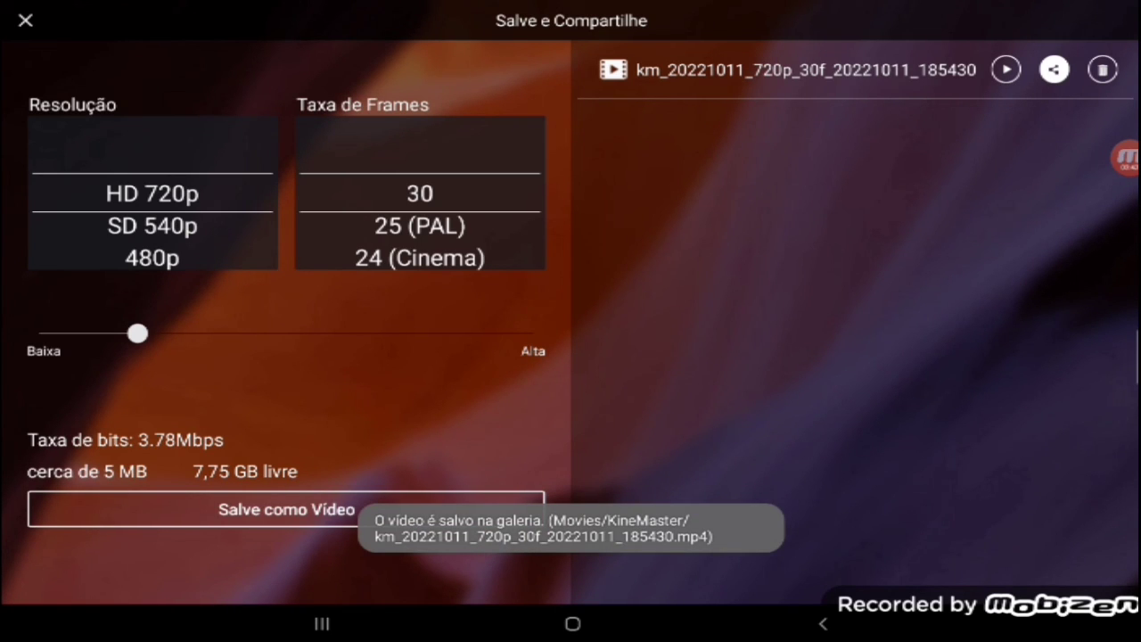
Step: Share the exported intro to YouTube, mark it not for kids, and start uploading
{"action": "left_click", "coordinate": [1053, 70]}
{"action": "key", "text": "Escape"}
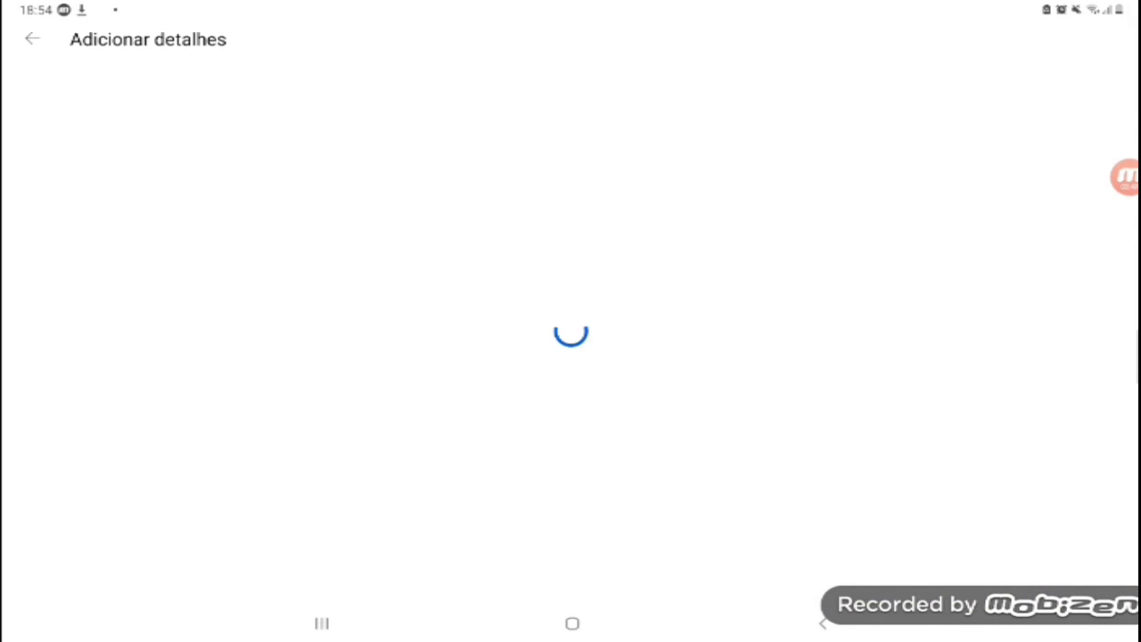
{"action": "left_click", "coordinate": [1125, 176]}
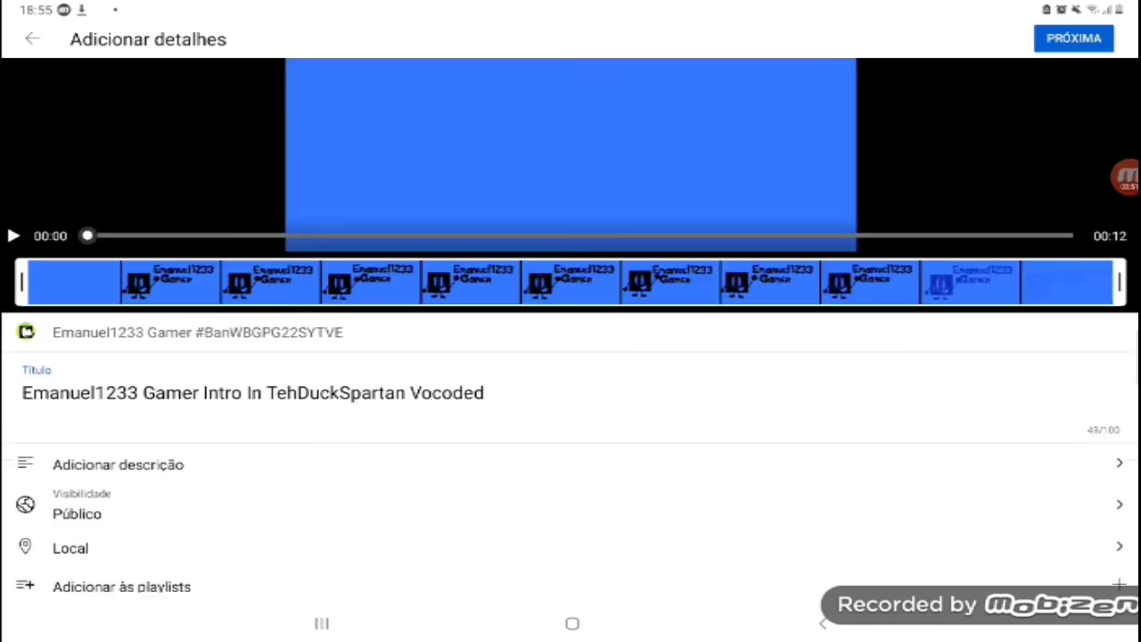
{"action": "left_click", "coordinate": [1074, 37]}
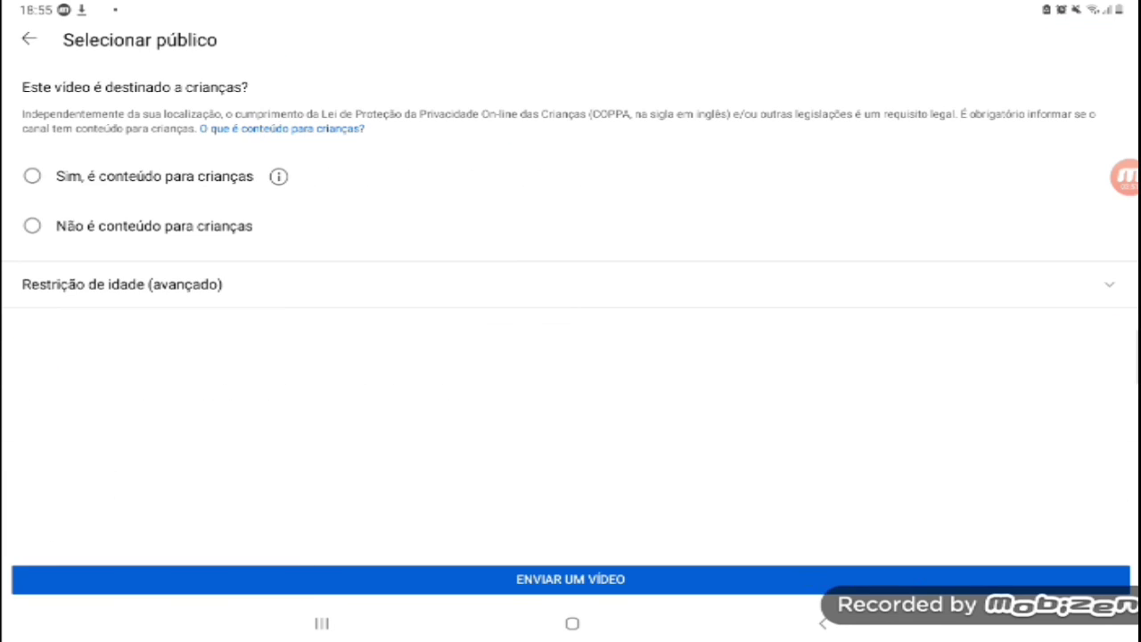
{"action": "left_click", "coordinate": [491, 226]}
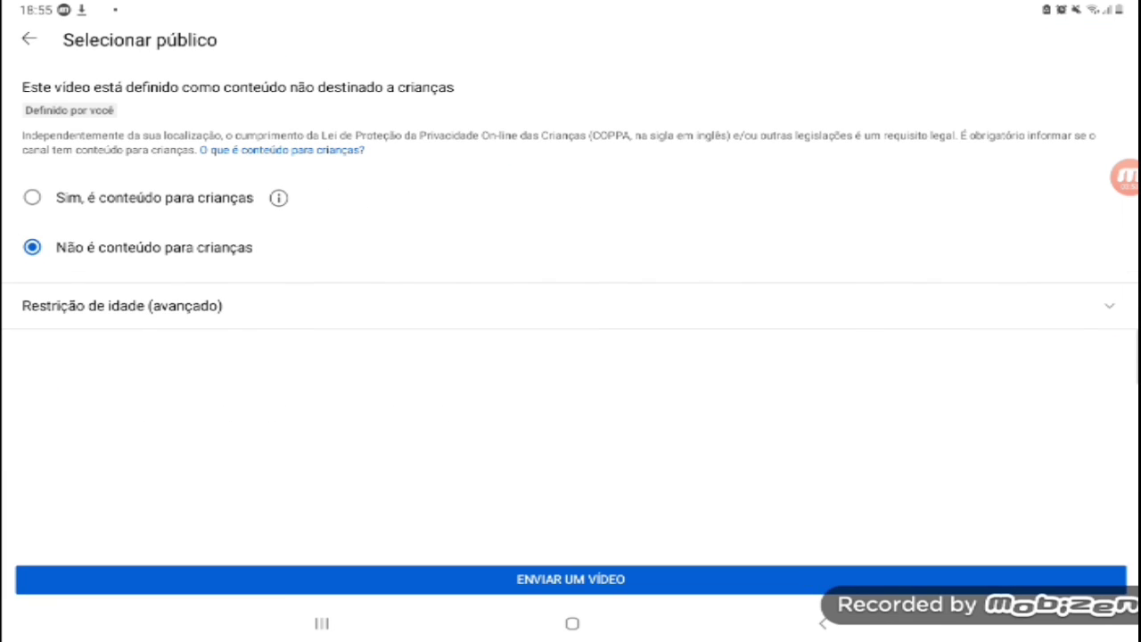
{"action": "left_click", "coordinate": [570, 578]}
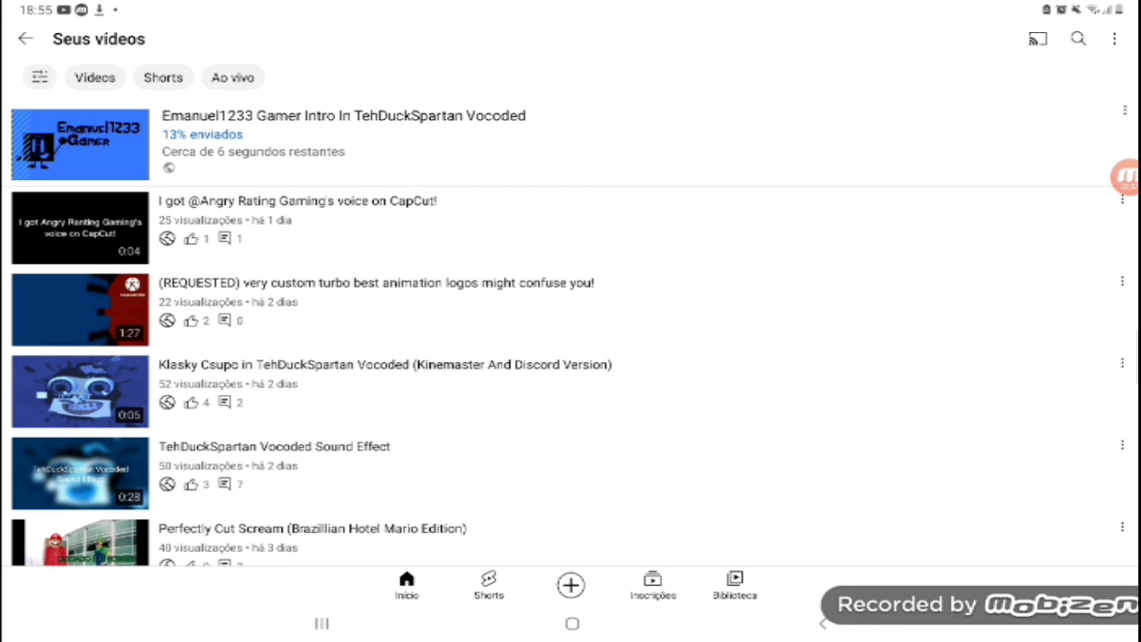
{"action": "left_click", "coordinate": [1125, 176]}
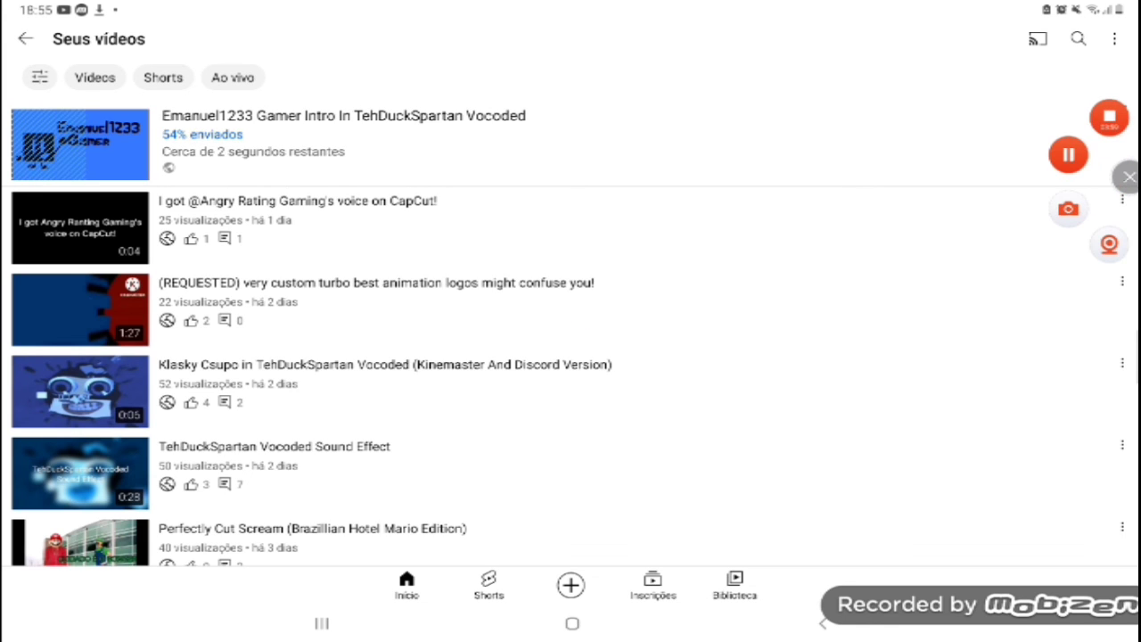